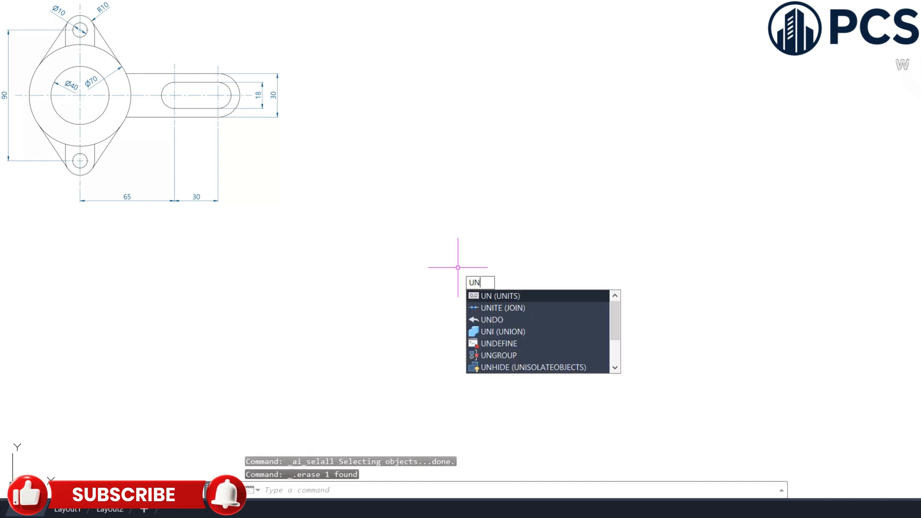
- Check the drawing's length, angle and insertion scale units
{"action": "key", "text": "Return"}
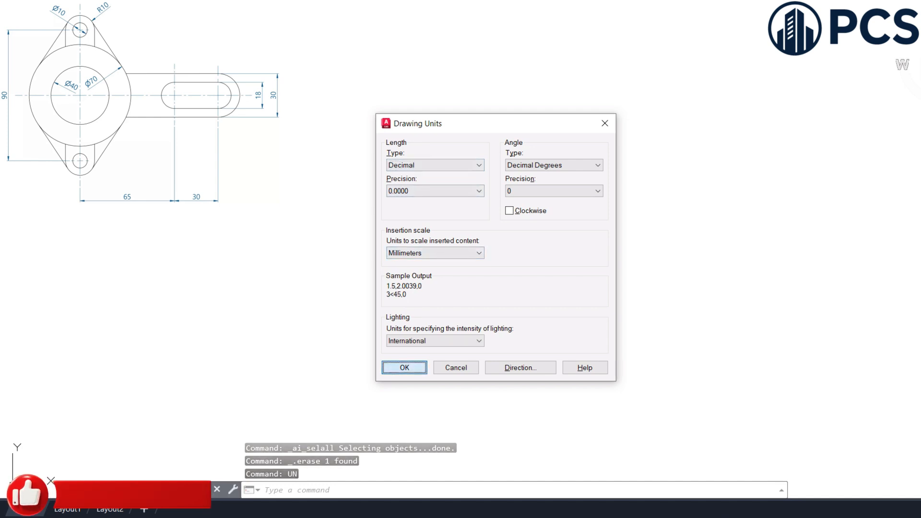
{"action": "left_click", "coordinate": [397, 367]}
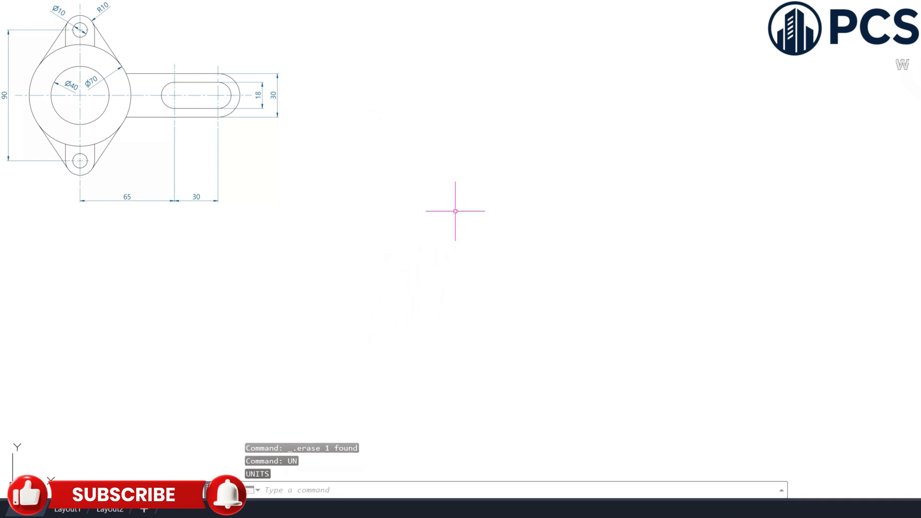
- Draw a circle with a diameter of 28 in the empty area beside the reference drawing
{"action": "type", "text": "c"}
{"action": "key", "text": "Return"}
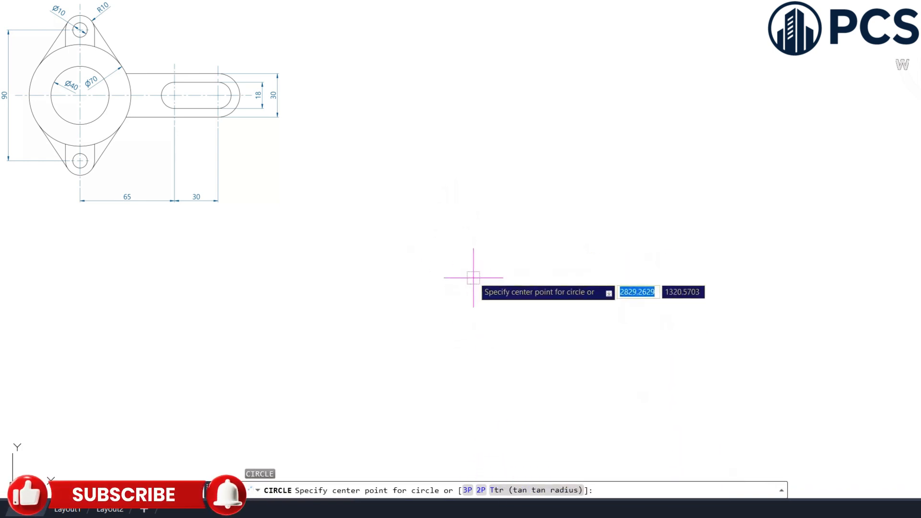
{"action": "left_click", "coordinate": [458, 246]}
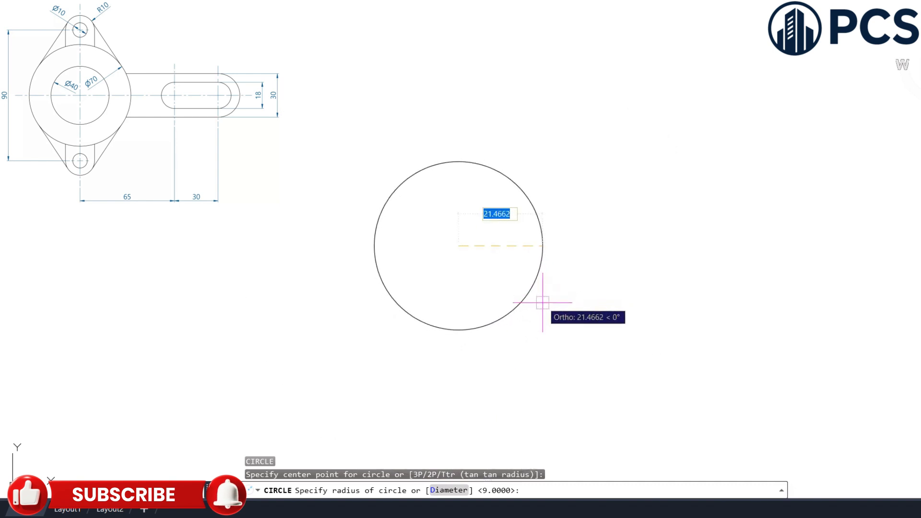
{"action": "type", "text": "d"}
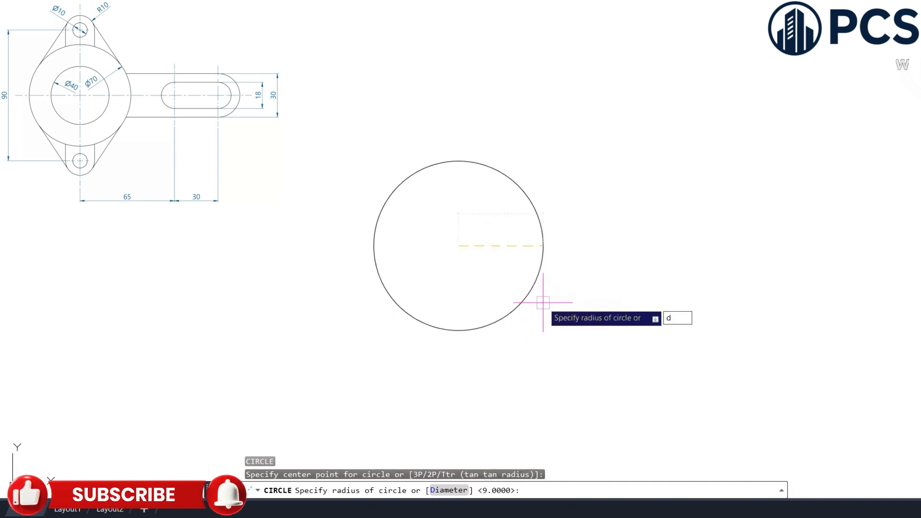
{"action": "key", "text": "Return"}
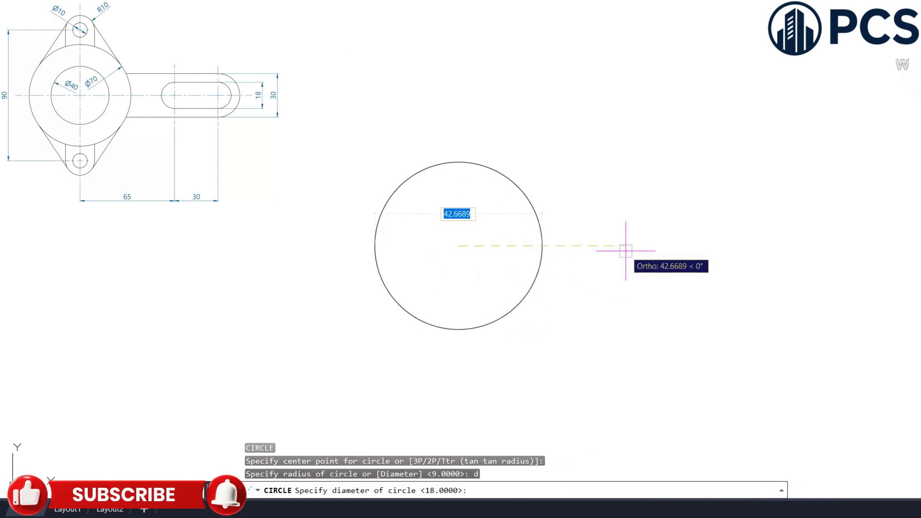
{"action": "type", "text": "2"}
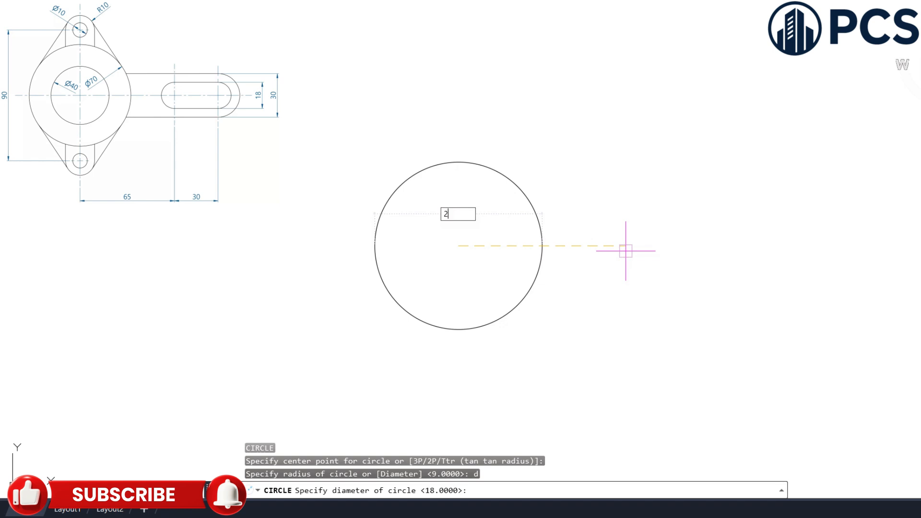
{"action": "type", "text": "8"}
{"action": "key", "text": "Return"}
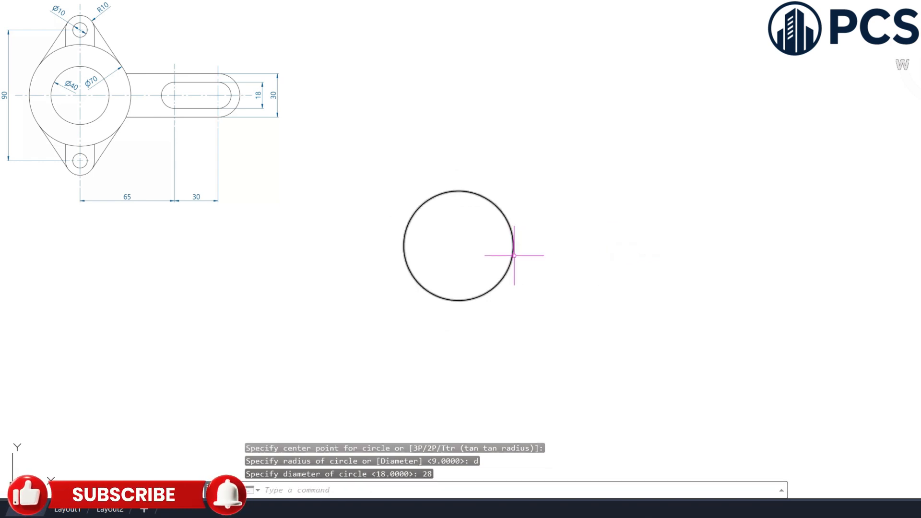
- Draw a circle with a diameter of 40 concentric with the 28-diameter circle
{"action": "type", "text": "c"}
{"action": "key", "text": "Return"}
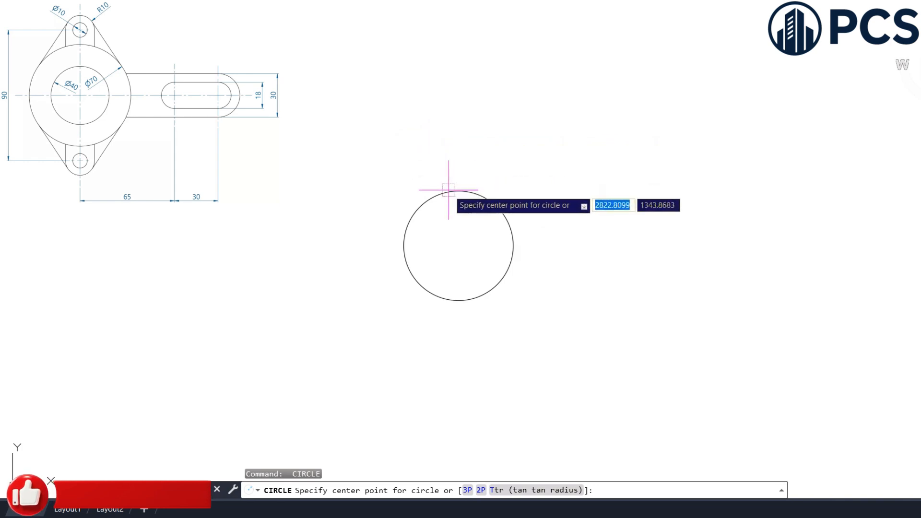
{"action": "left_click", "coordinate": [458, 246]}
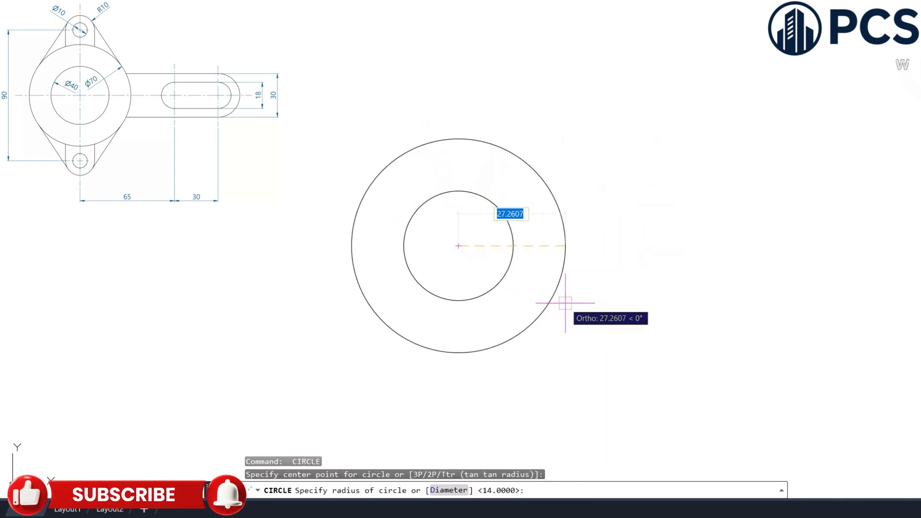
{"action": "type", "text": "d"}
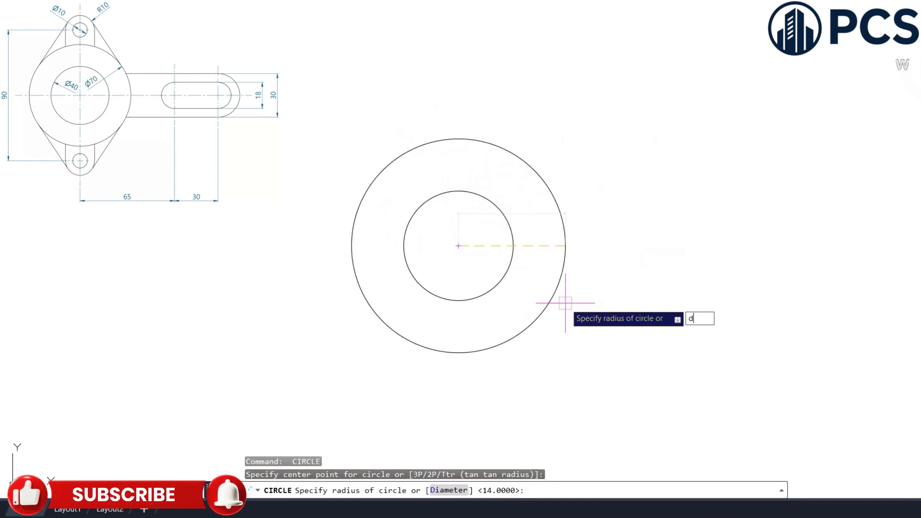
{"action": "key", "text": "Return"}
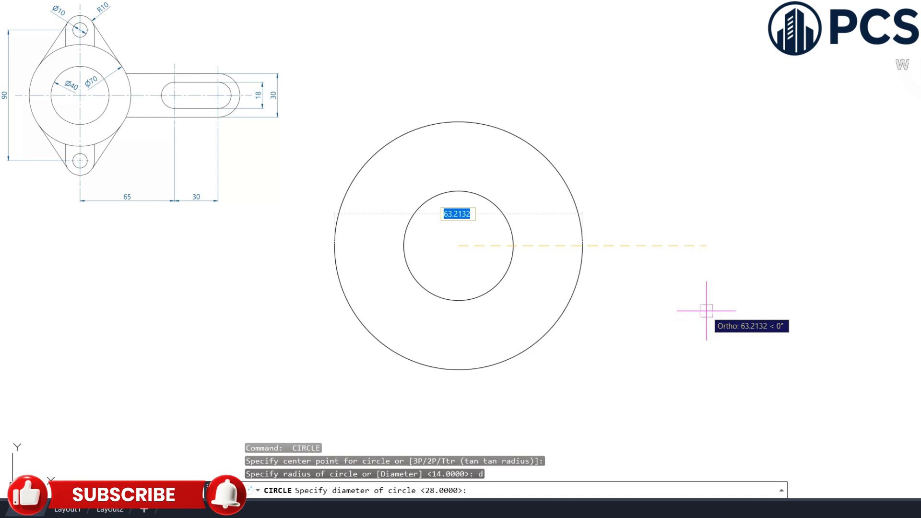
{"action": "type", "text": "40"}
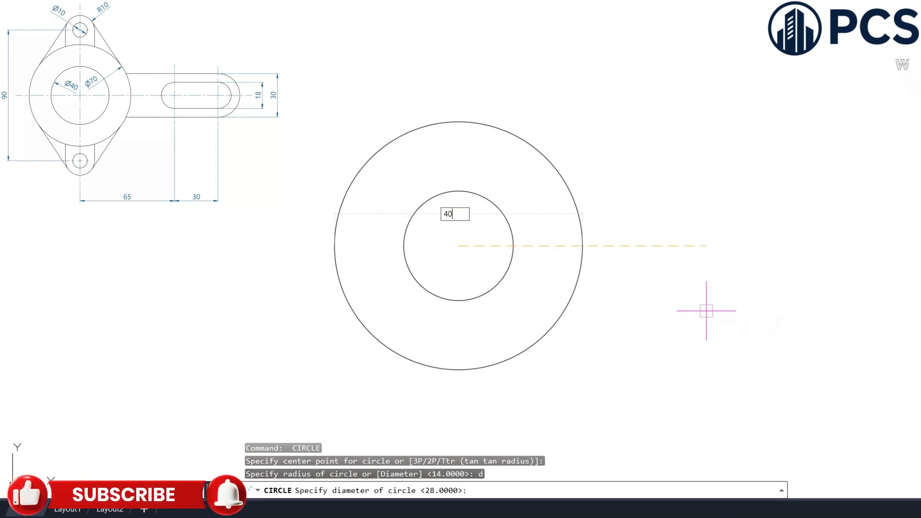
{"action": "key", "text": "Return"}
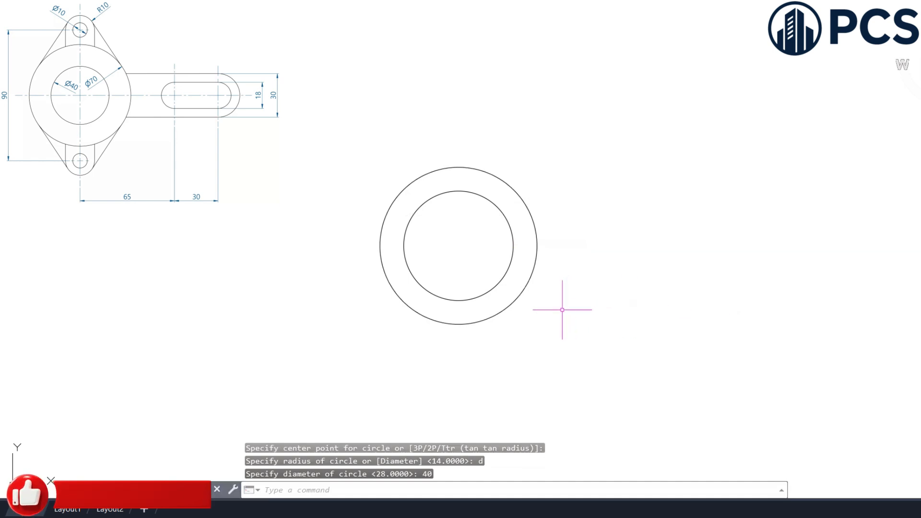
- Draw a circle with a radius of 7 at the common centre of the two existing circles
{"action": "type", "text": "c"}
{"action": "key", "text": "Return"}
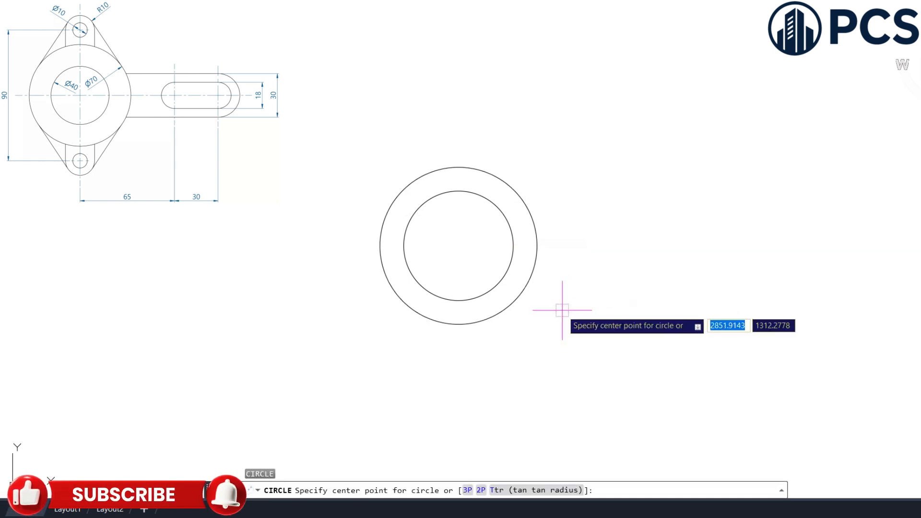
{"action": "left_click", "coordinate": [458, 246]}
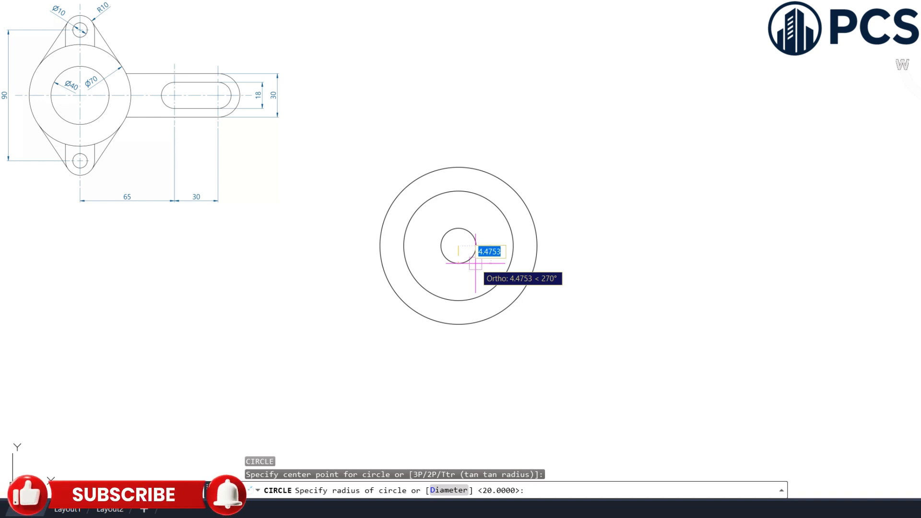
{"action": "type", "text": "7"}
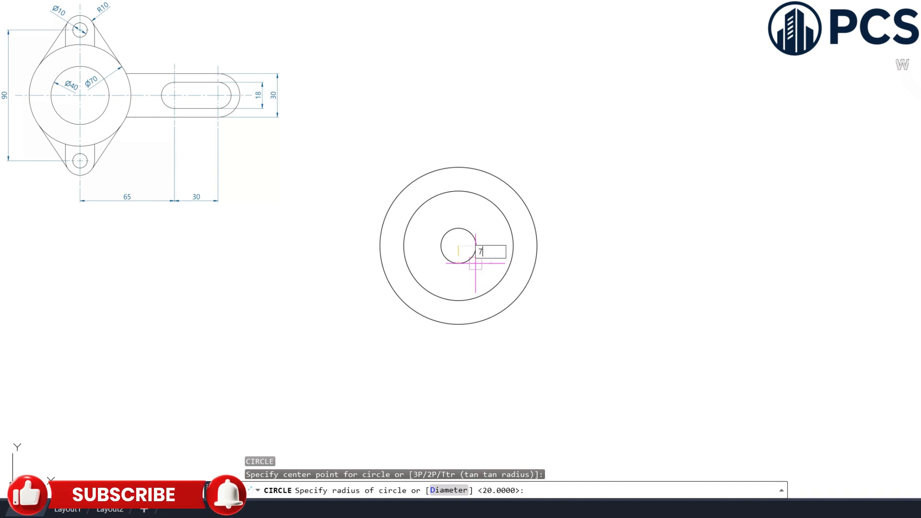
{"action": "key", "text": "Return"}
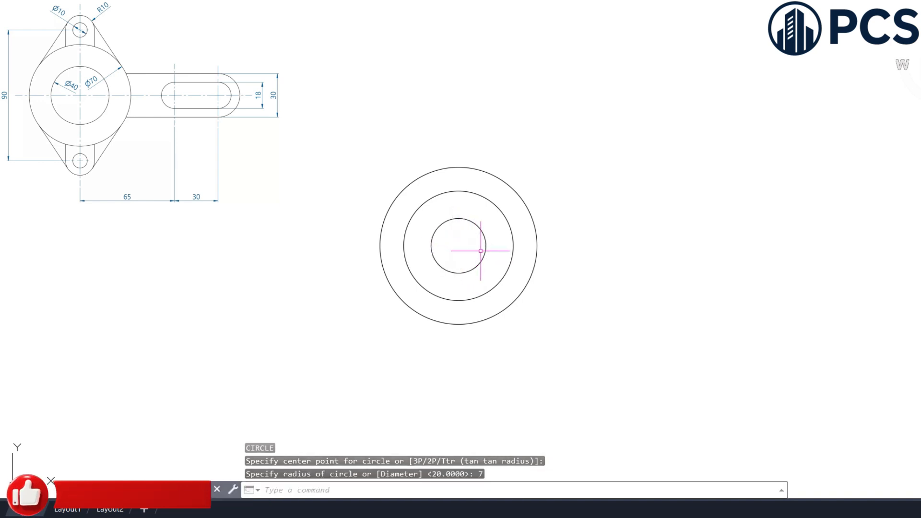
- Add a circle with a diameter of 7 at the centre of the radius-7 circle
{"action": "type", "text": "c"}
{"action": "key", "text": "Return"}
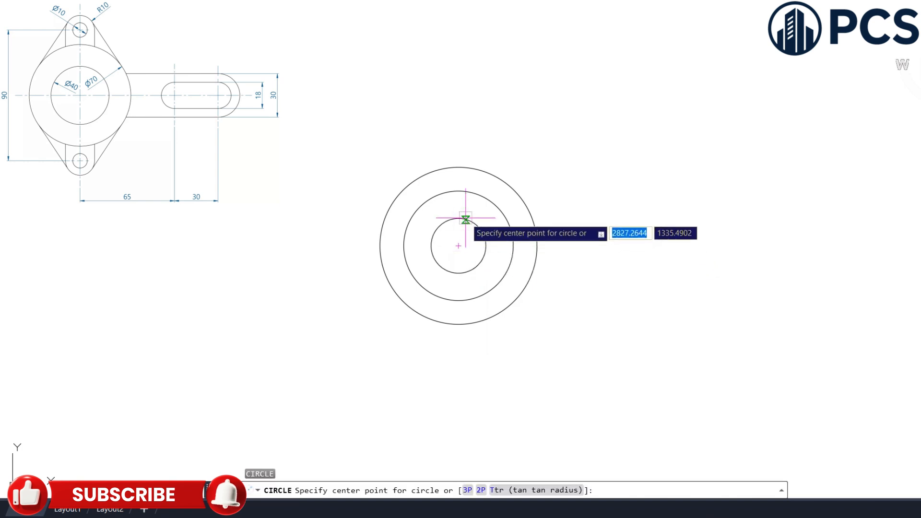
{"action": "left_click", "coordinate": [458, 246]}
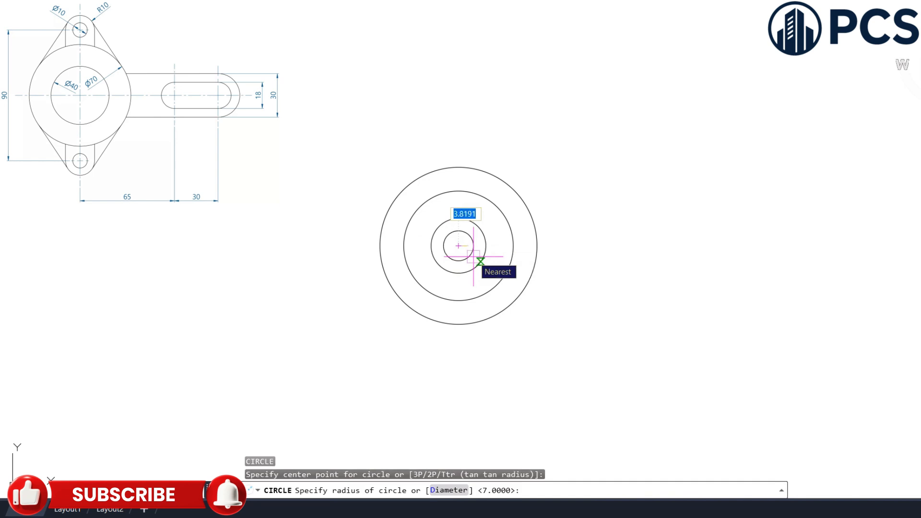
{"action": "type", "text": "d"}
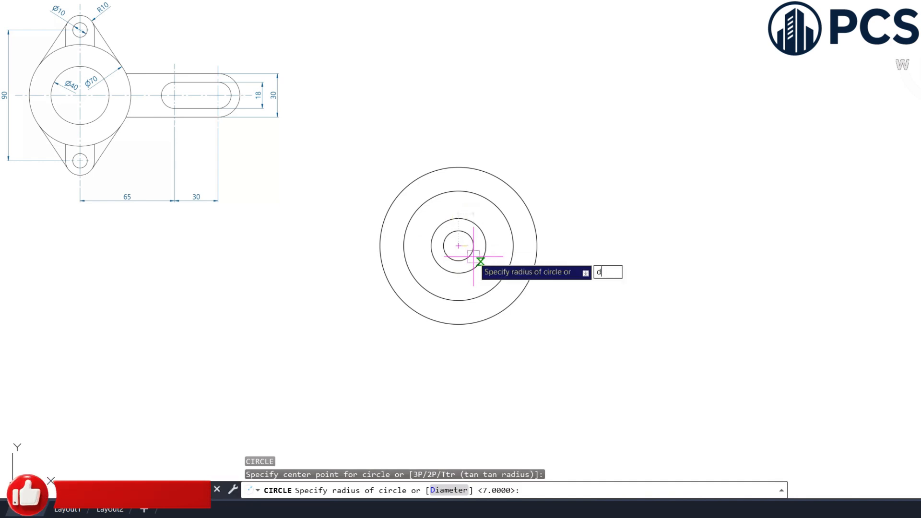
{"action": "key", "text": "Return"}
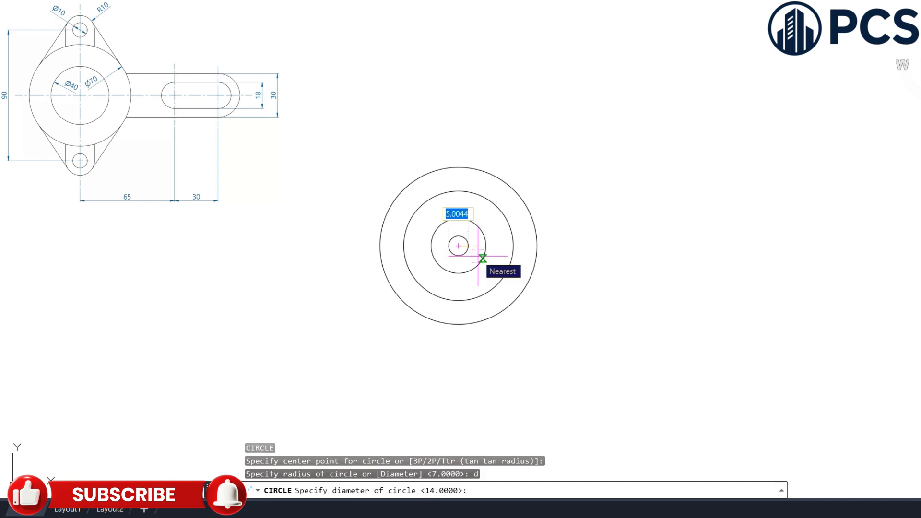
{"action": "type", "text": "7"}
{"action": "key", "text": "Return"}
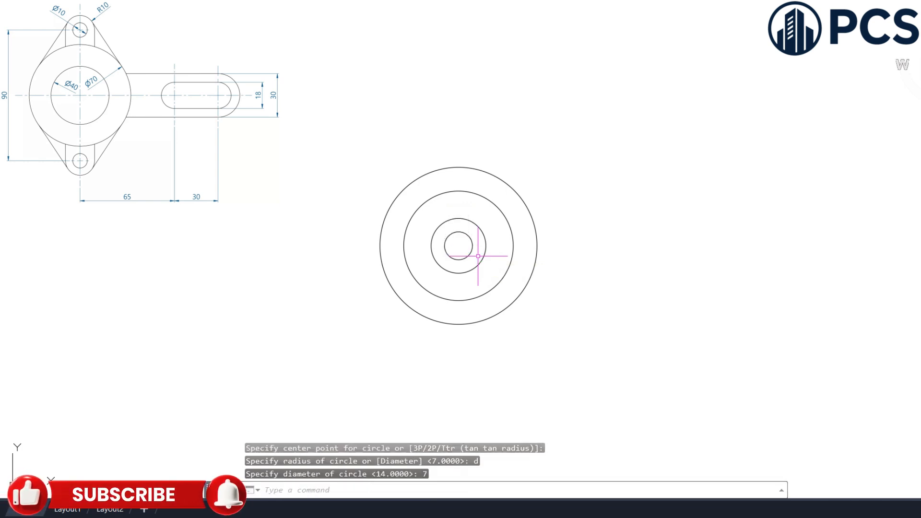
- Move the two smallest circles 27.5 straight up from the common centre of the large circles
{"action": "scroll", "coordinate": [489, 241], "scroll_direction": "up", "scroll_amount": 2}
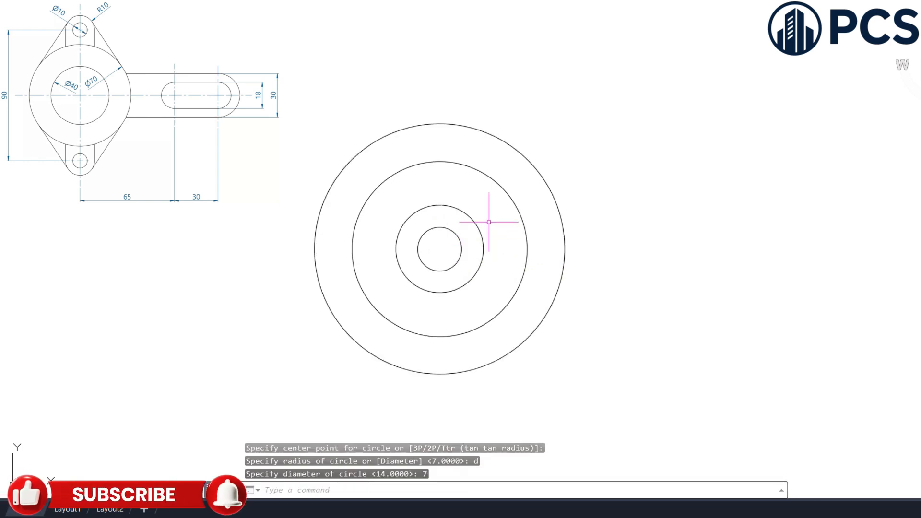
{"action": "left_click", "coordinate": [486, 218]}
{"action": "left_click", "coordinate": [444, 248]}
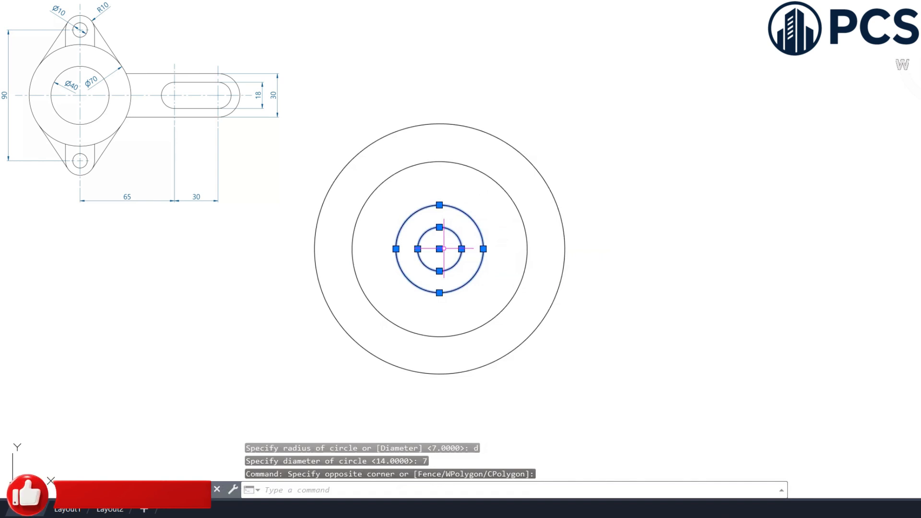
{"action": "type", "text": "m"}
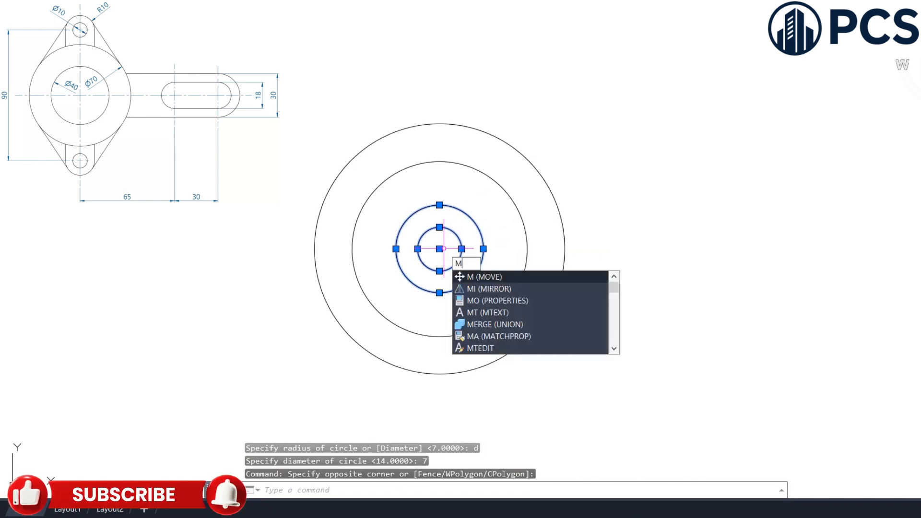
{"action": "key", "text": "Return"}
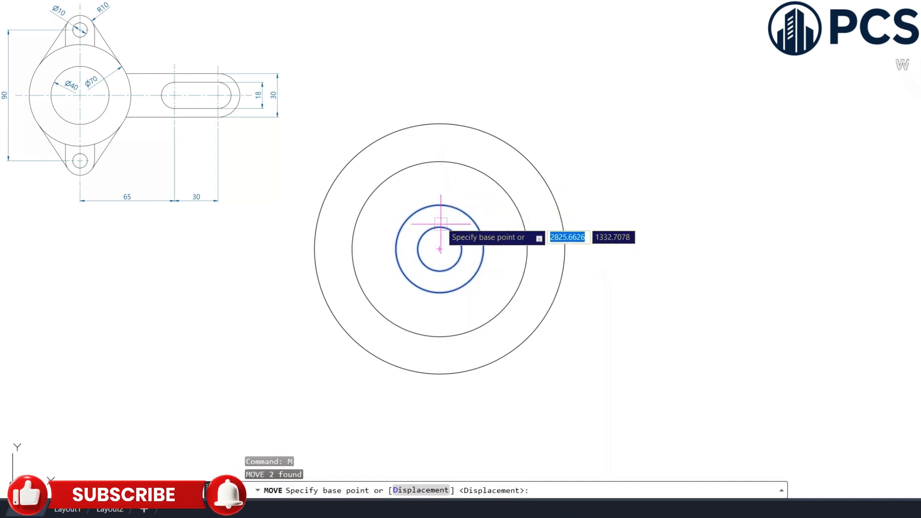
{"action": "left_click", "coordinate": [440, 249]}
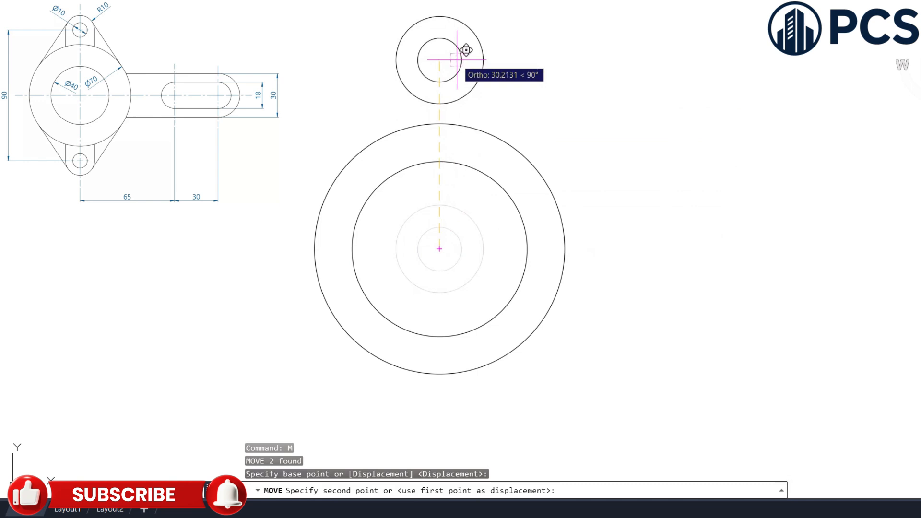
{"action": "type", "text": "2"}
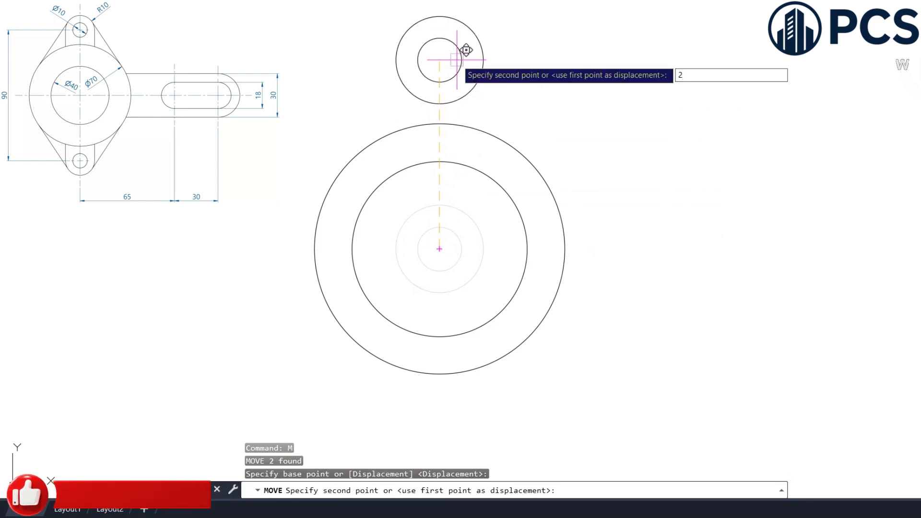
{"action": "type", "text": "7"}
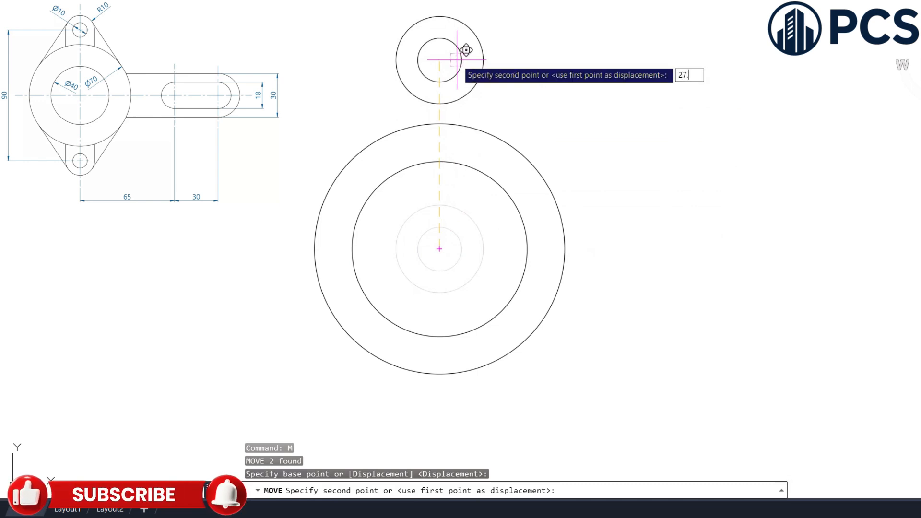
{"action": "type", "text": ".5"}
{"action": "key", "text": "Return"}
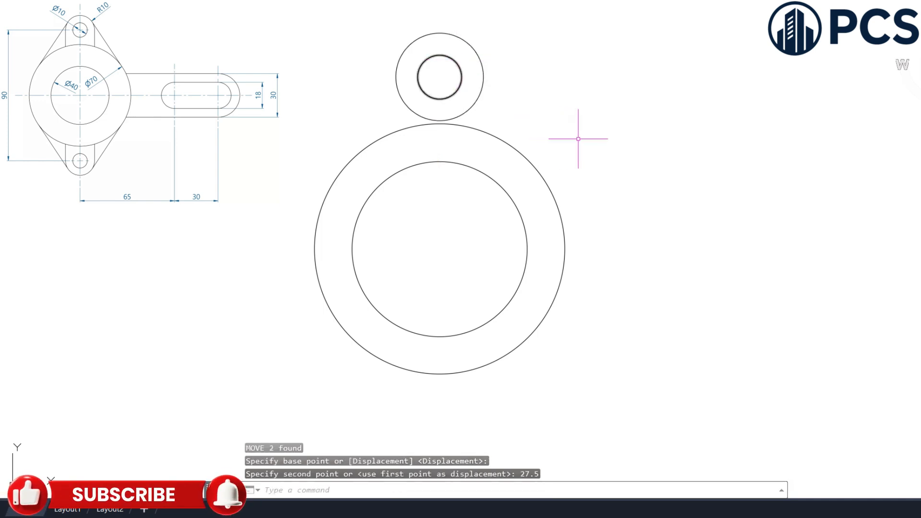
- Draw a circle with a radius of 5.5 at the common centre of the two large circles
{"action": "scroll", "coordinate": [579, 139], "scroll_direction": "down", "scroll_amount": 2}
{"action": "middle_click_drag", "start_coordinate": [677, 184], "coordinate": [584, 184]}
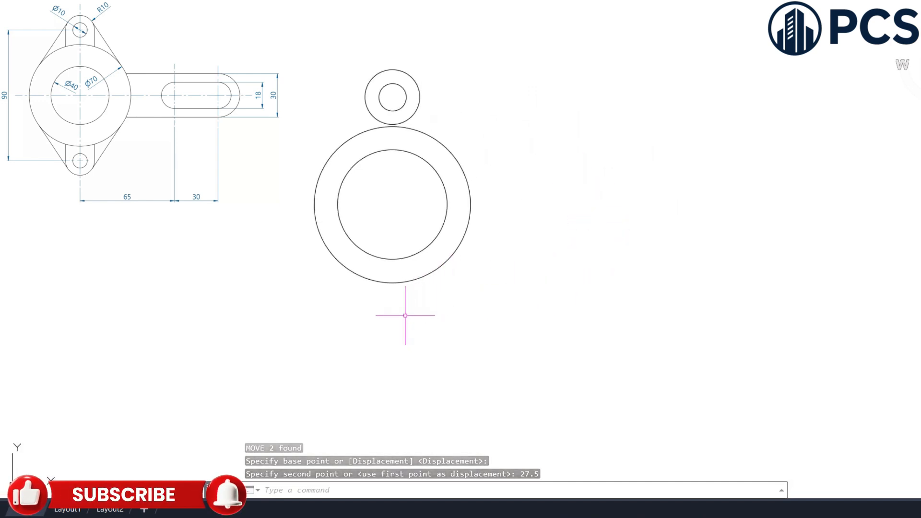
{"action": "type", "text": "c"}
{"action": "key", "text": "Return"}
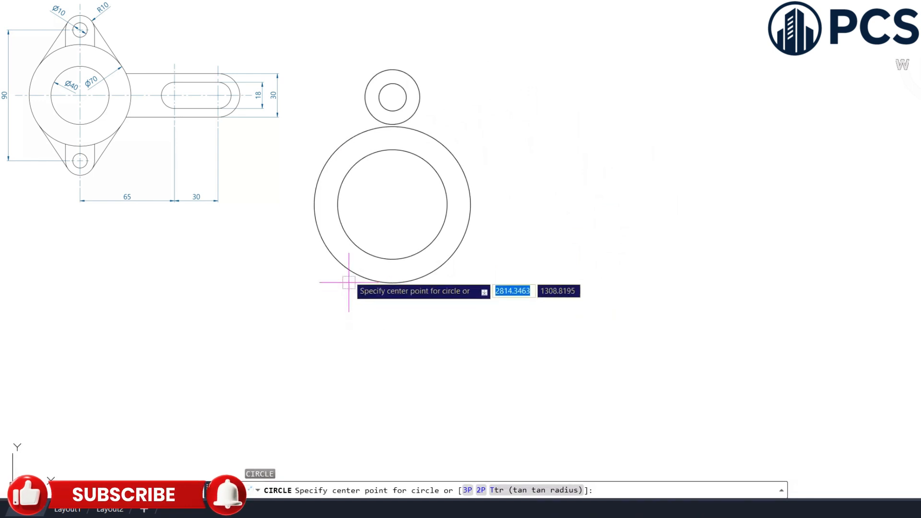
{"action": "left_click", "coordinate": [393, 204]}
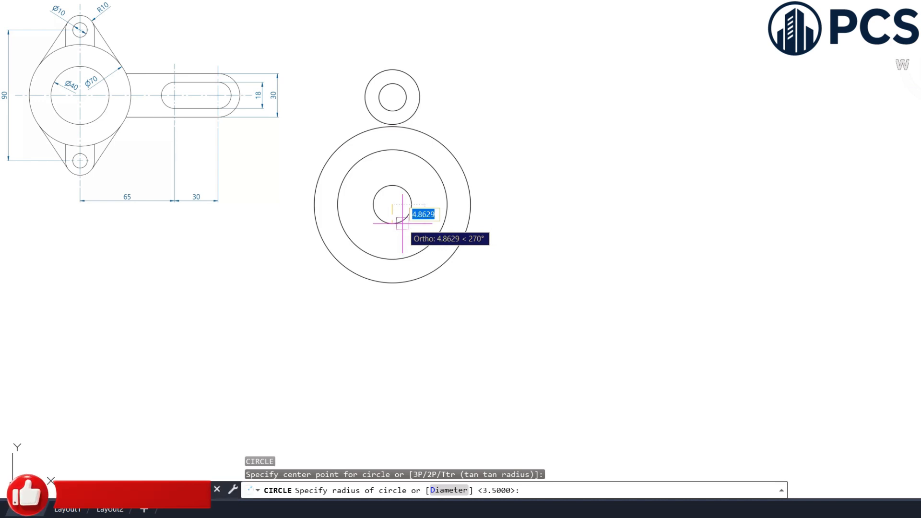
{"action": "type", "text": "5"}
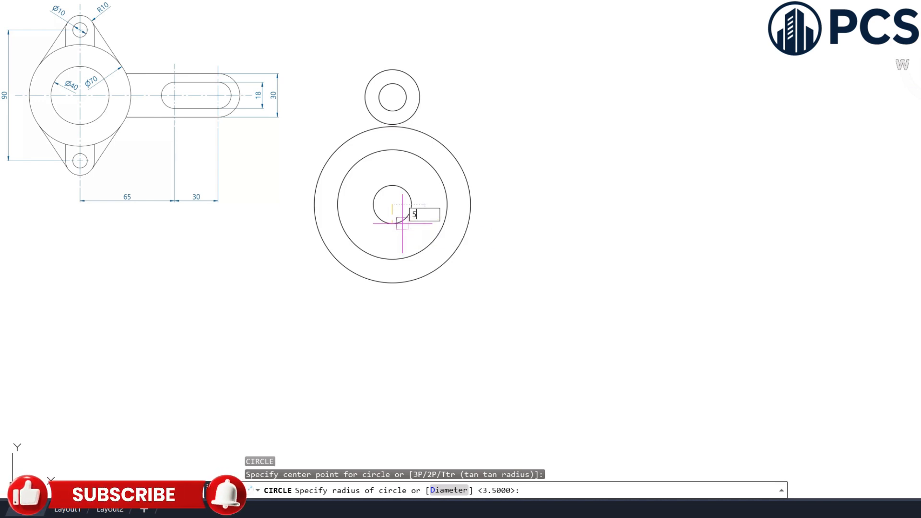
{"action": "type", "text": ".5"}
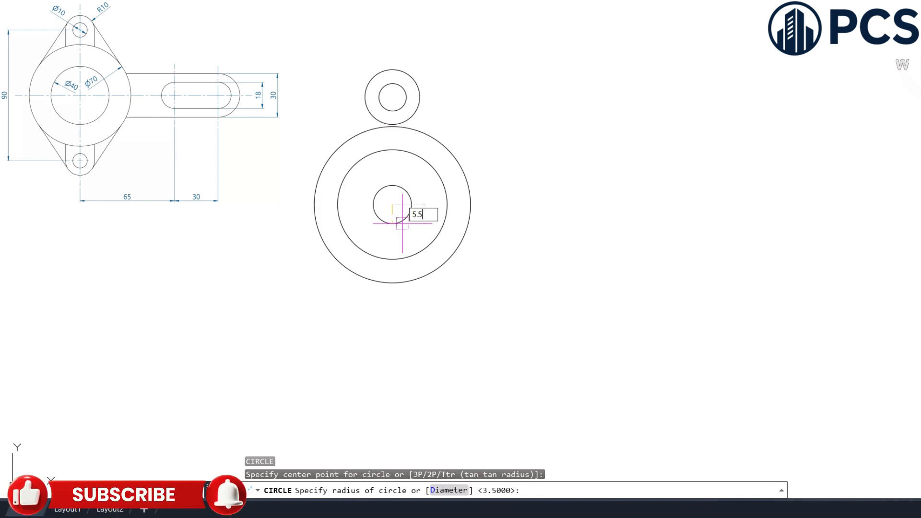
{"action": "key", "text": "Return"}
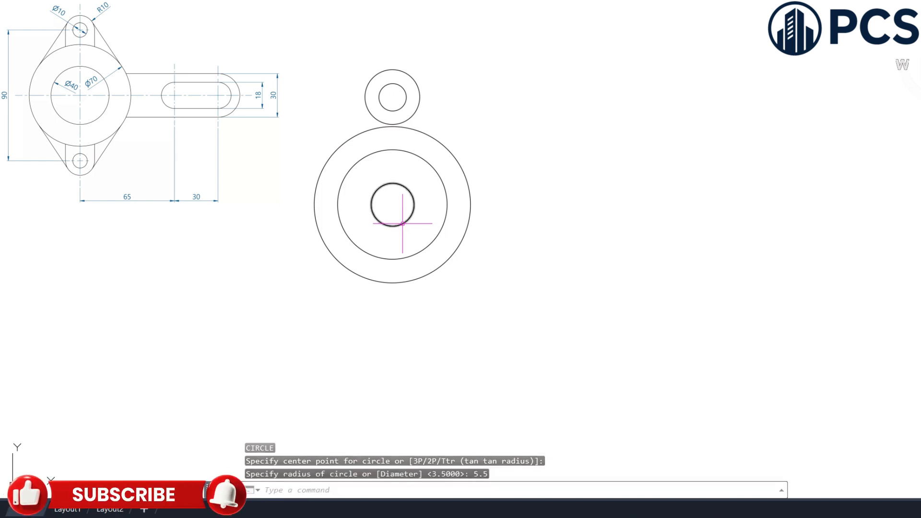
- Move the radius-5.5 circle 32.5 horizontally to the right from the common centre of the large circles
{"action": "left_click", "coordinate": [413, 197]}
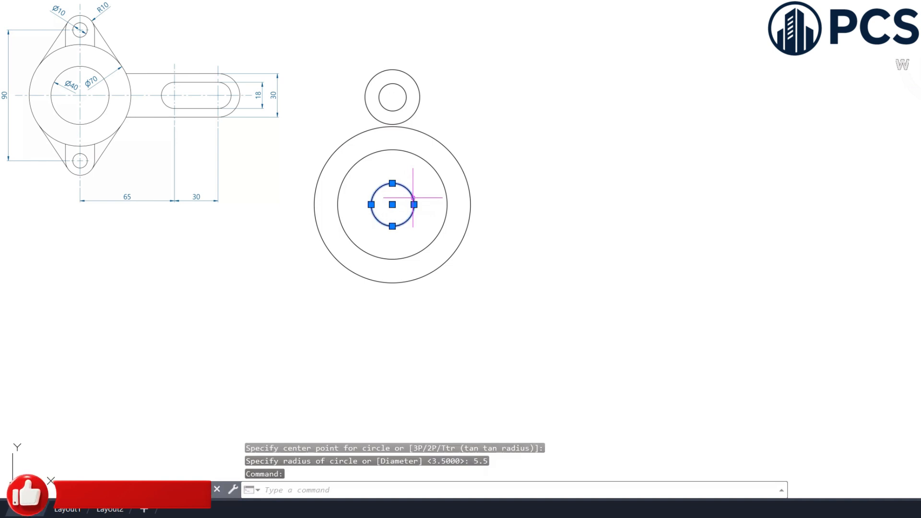
{"action": "type", "text": "m"}
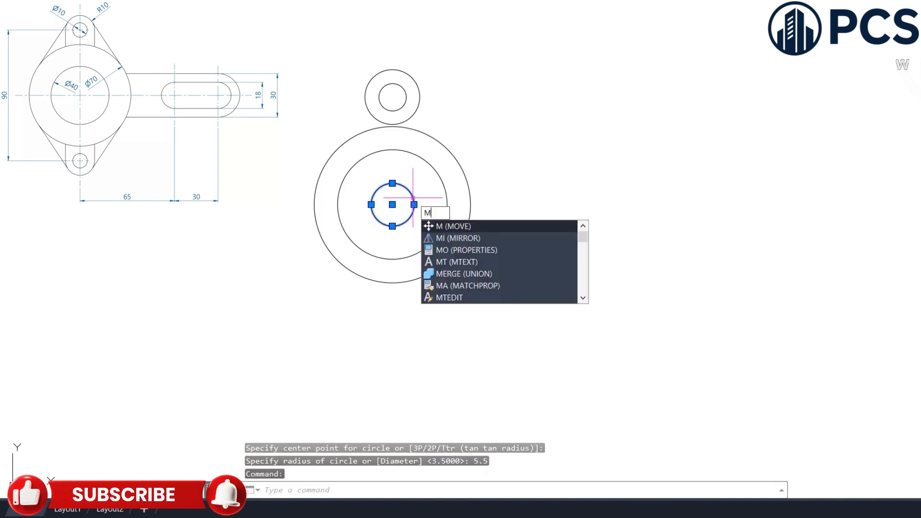
{"action": "key", "text": "Return"}
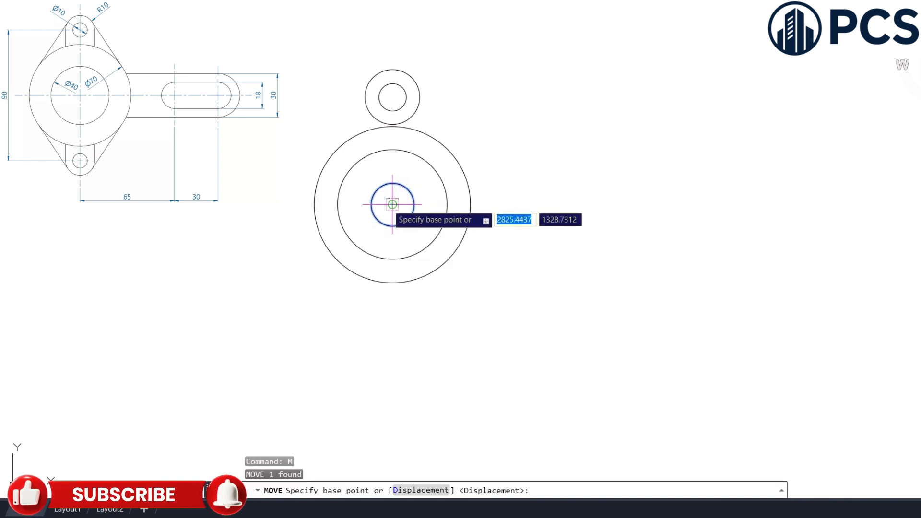
{"action": "left_click", "coordinate": [392, 204]}
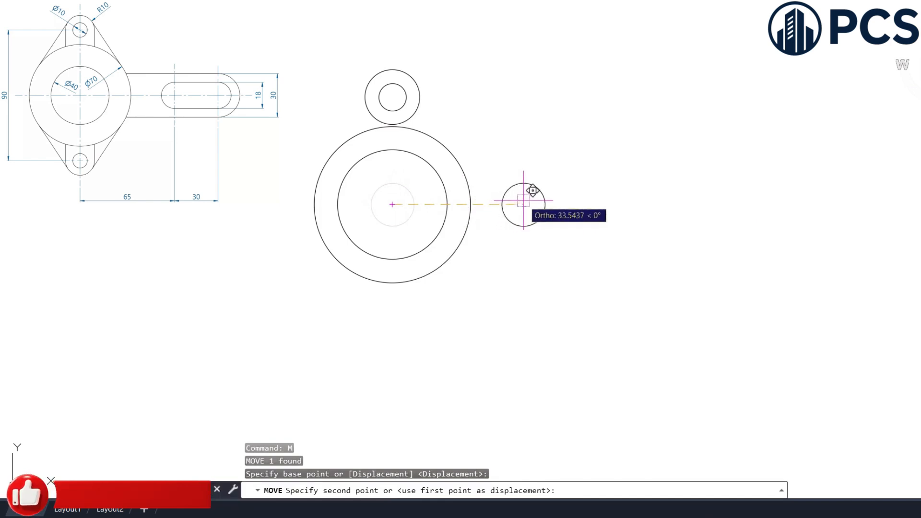
{"action": "type", "text": "32"}
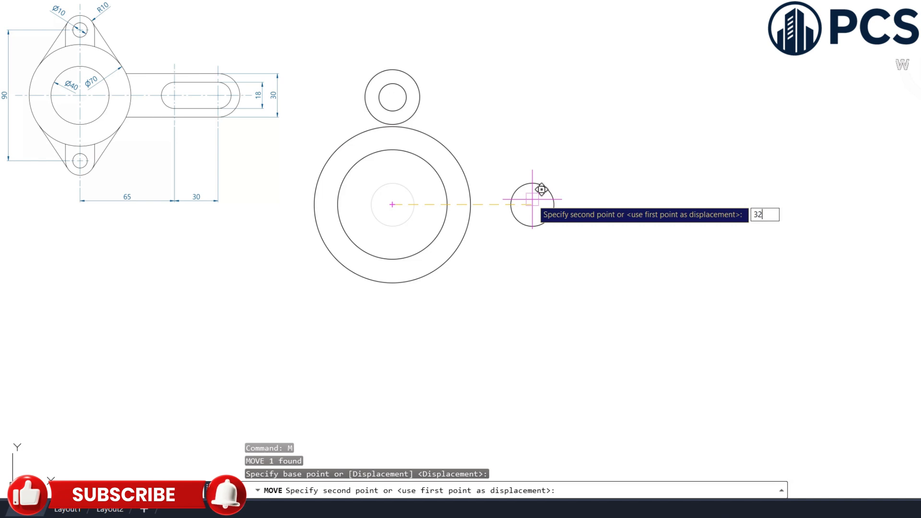
{"action": "type", "text": ".5"}
{"action": "key", "text": "Return"}
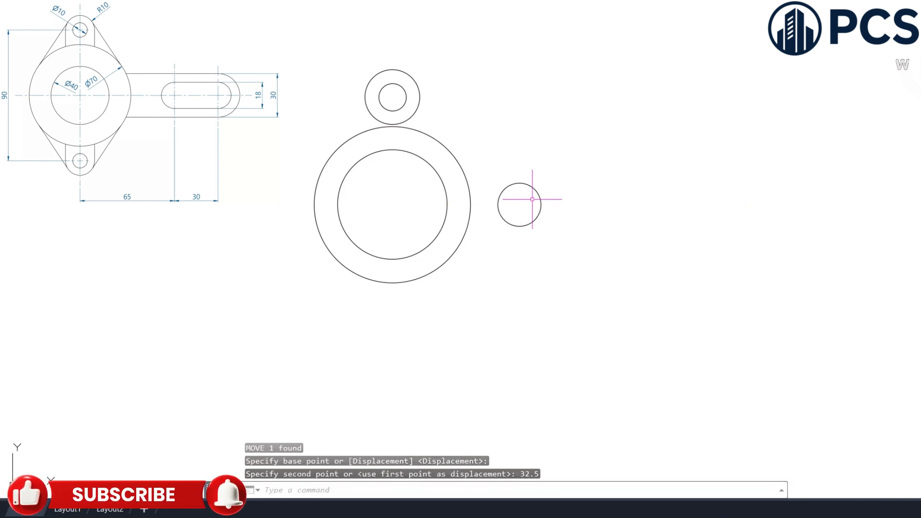
- Copy the radius-5.5 circle 15 horizontally to the right to form the other end of the slot
{"action": "left_click", "coordinate": [569, 177]}
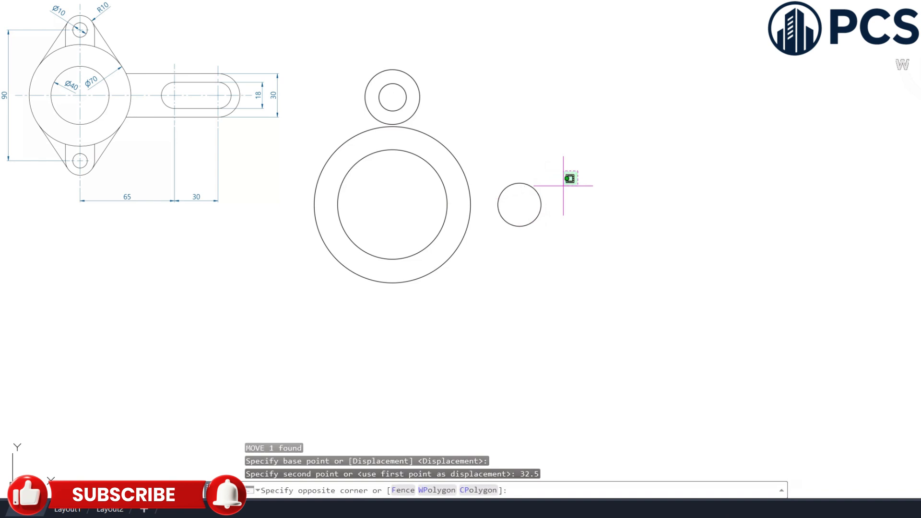
{"action": "left_click", "coordinate": [528, 213]}
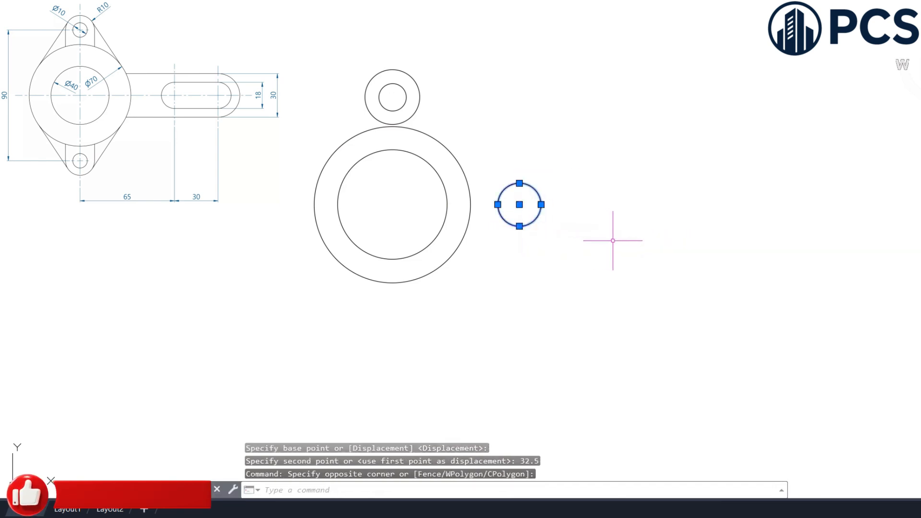
{"action": "type", "text": "c"}
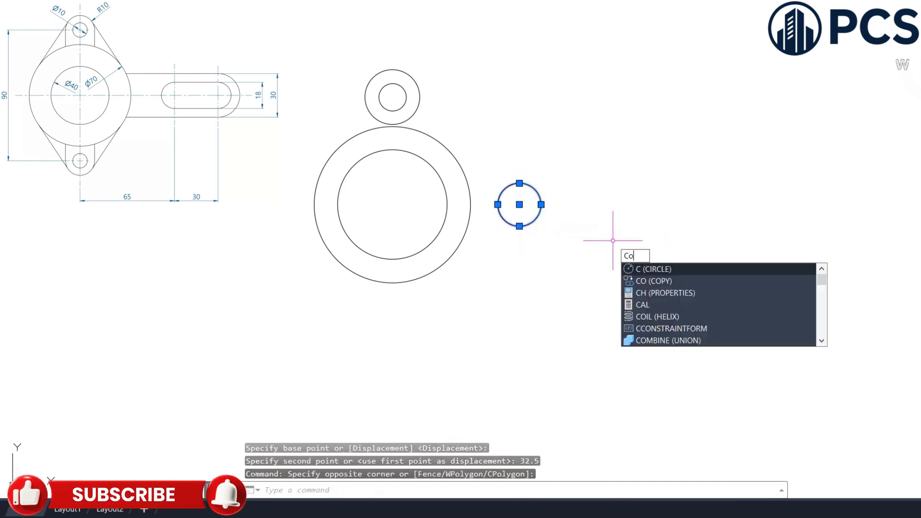
{"action": "type", "text": "o"}
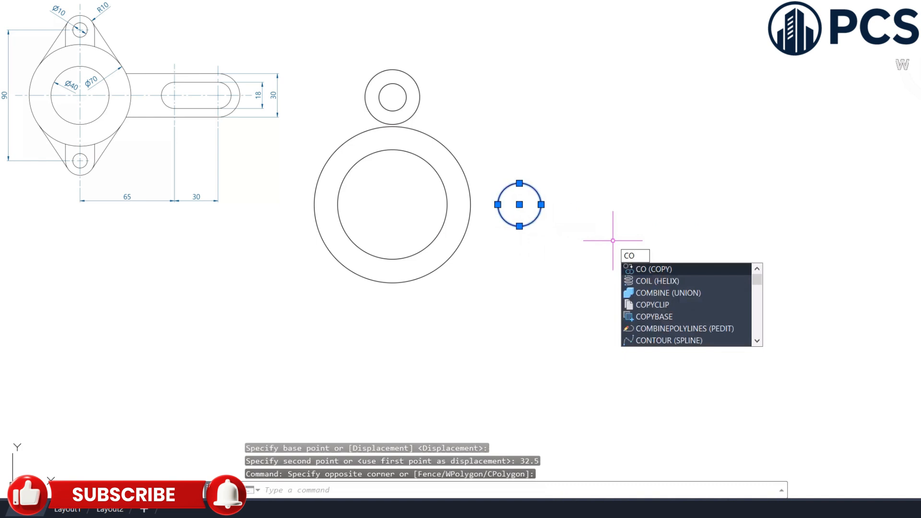
{"action": "key", "text": "Return"}
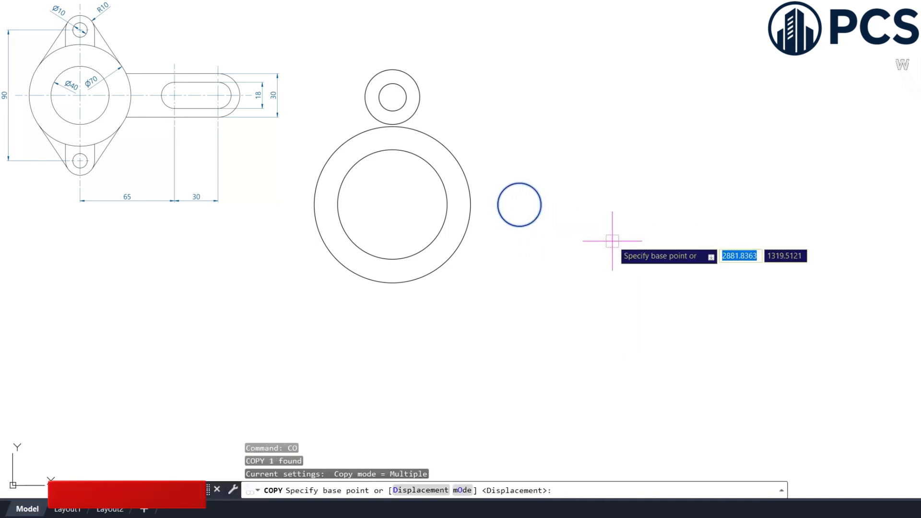
{"action": "left_click", "coordinate": [519, 205]}
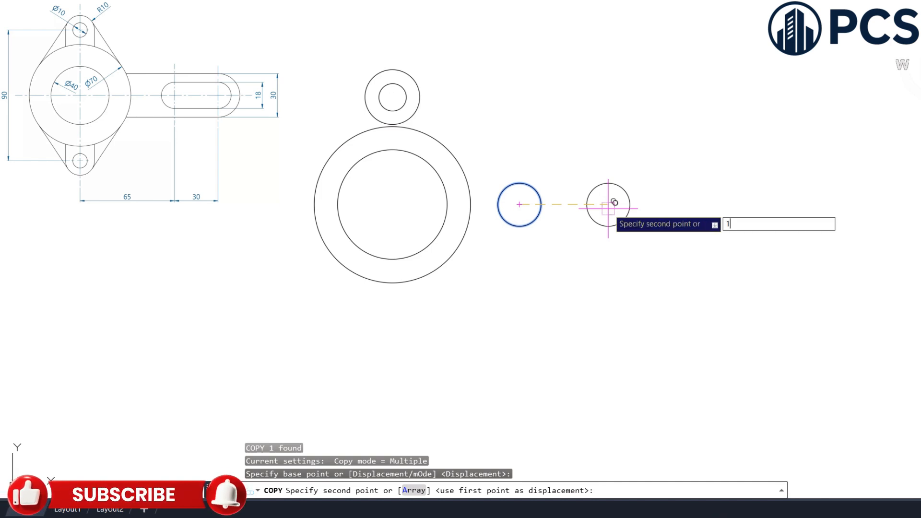
{"action": "key", "text": "Return"}
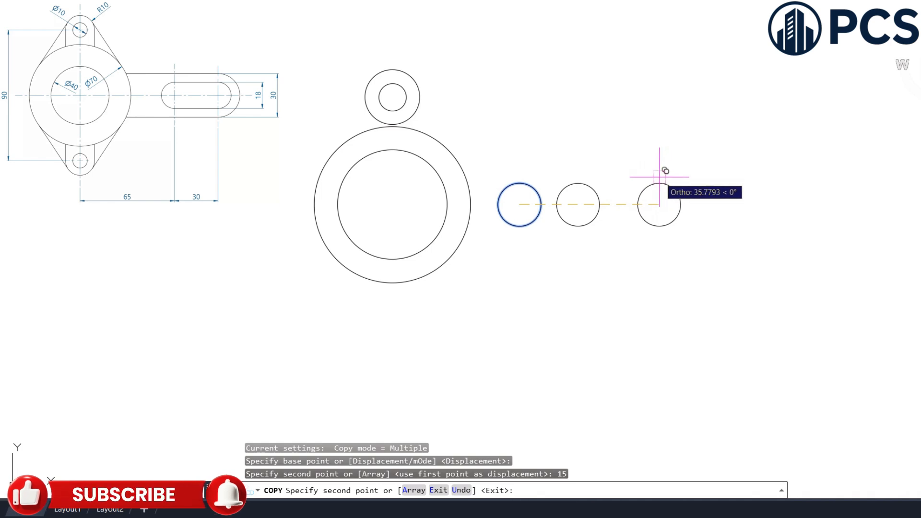
{"action": "key", "text": "Escape"}
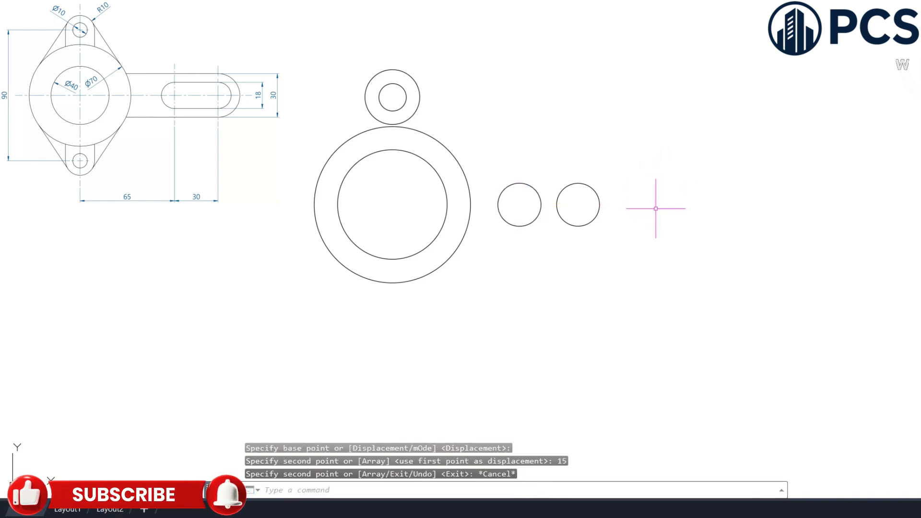
- Draw a circle with a radius of 9 concentric with the rightmost slot circle
{"action": "type", "text": "c"}
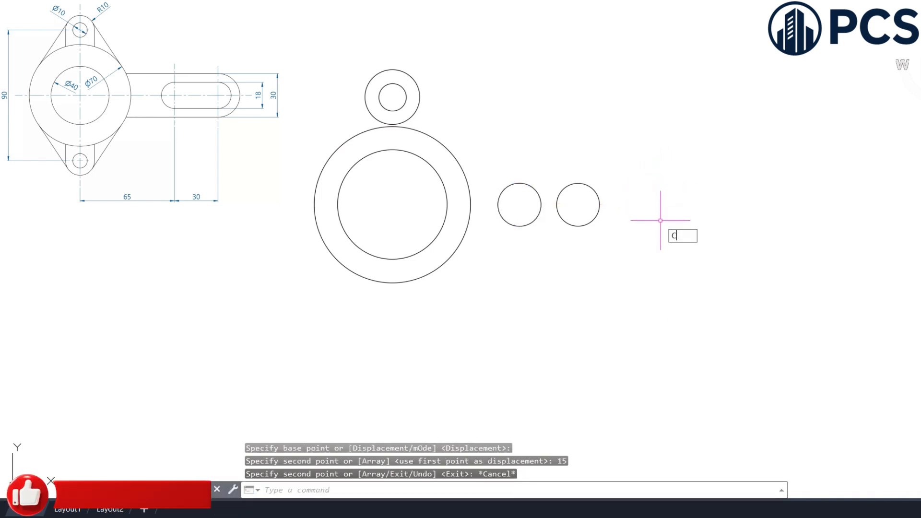
{"action": "key", "text": "Return"}
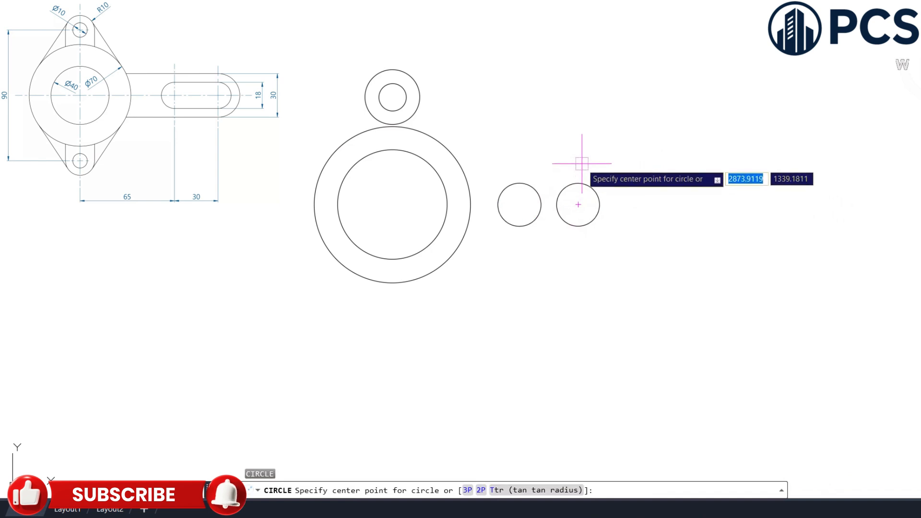
{"action": "left_click", "coordinate": [578, 204]}
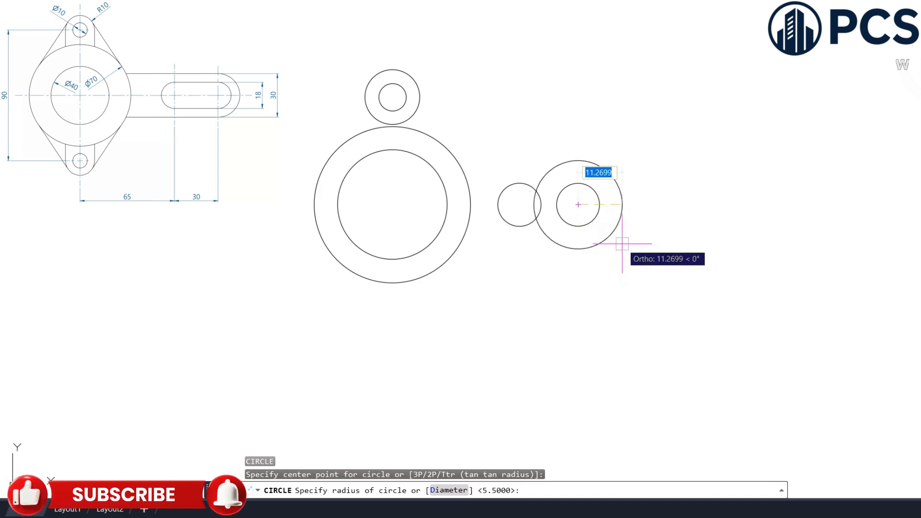
{"action": "type", "text": "9"}
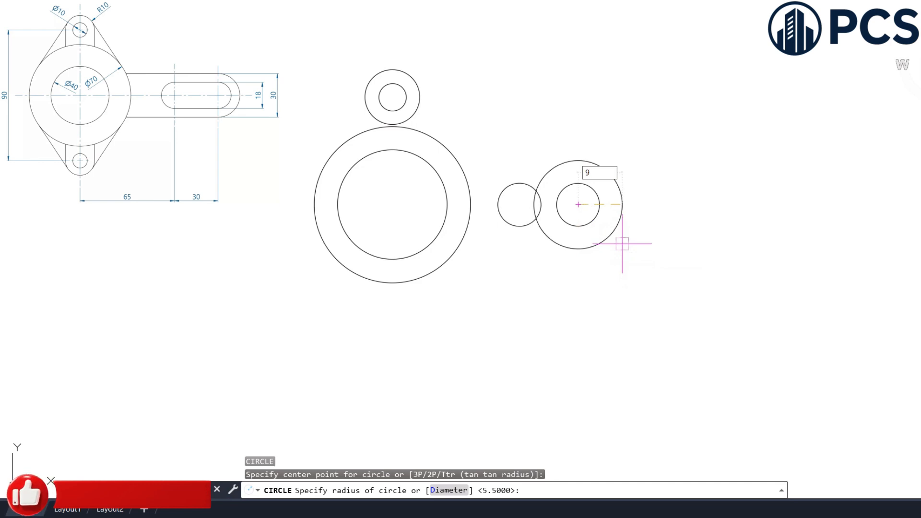
{"action": "key", "text": "Return"}
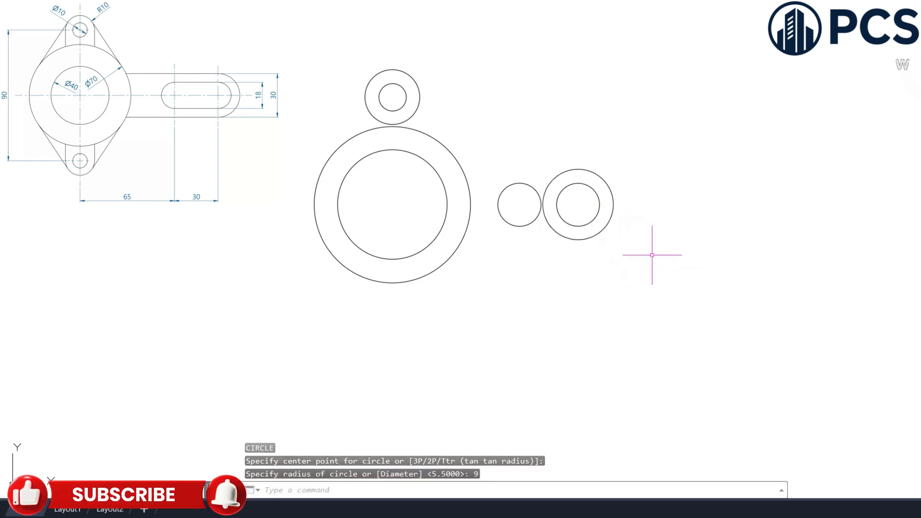
- Draw a horizontal line from the top quadrant of the radius-9 circle leftwards into the large hub ring
{"action": "type", "text": "l"}
{"action": "key", "text": "Return"}
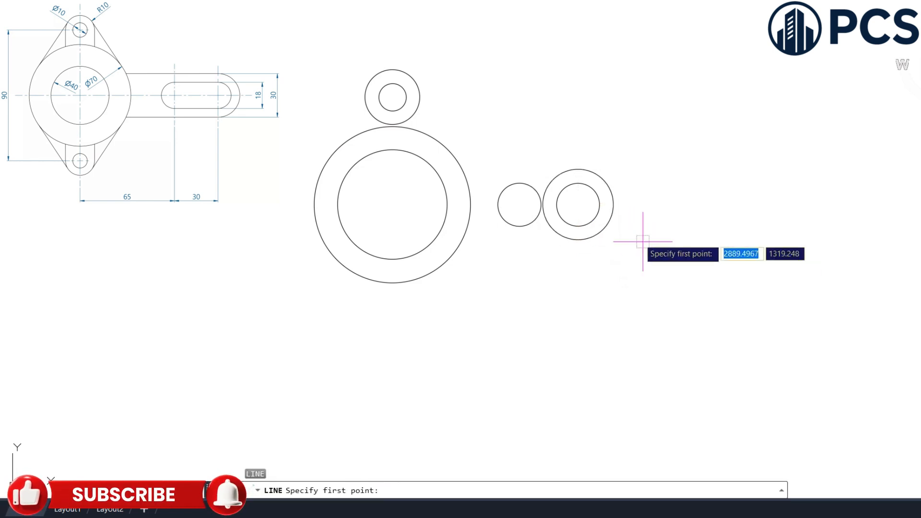
{"action": "left_click", "coordinate": [579, 170]}
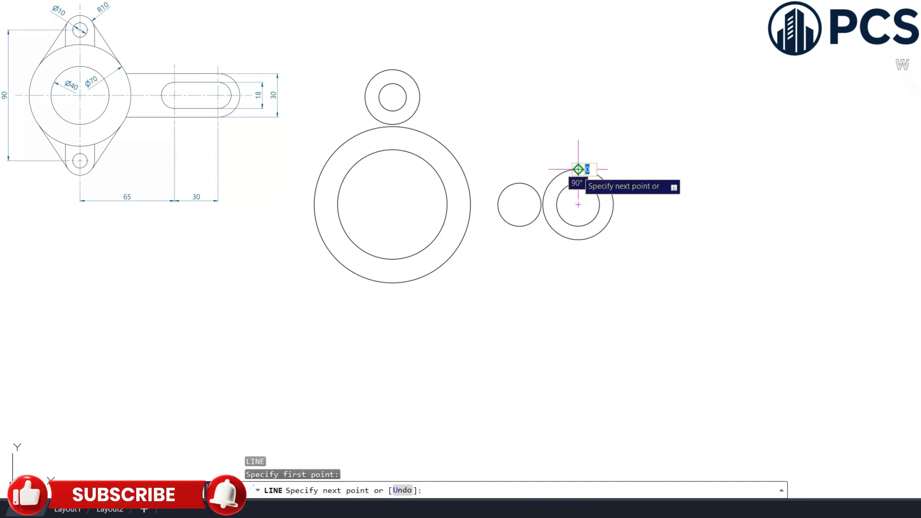
{"action": "left_click", "coordinate": [449, 170]}
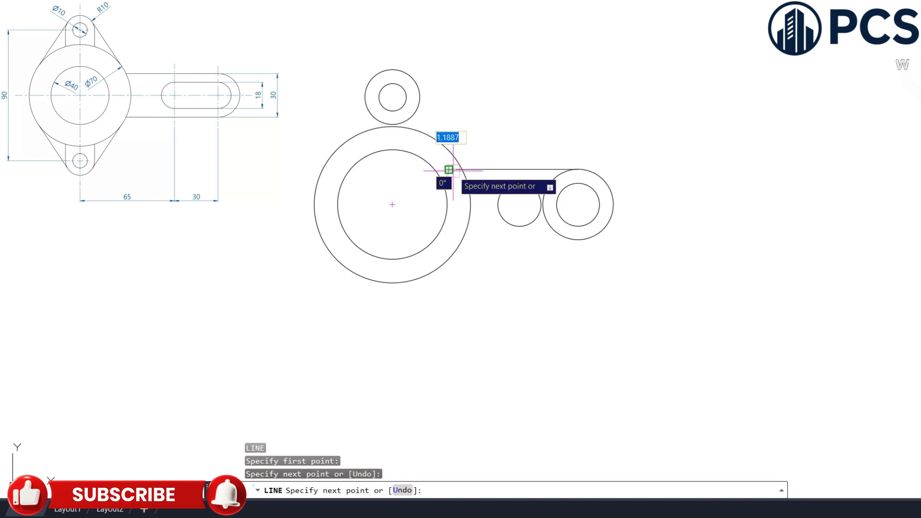
{"action": "key", "text": "Return"}
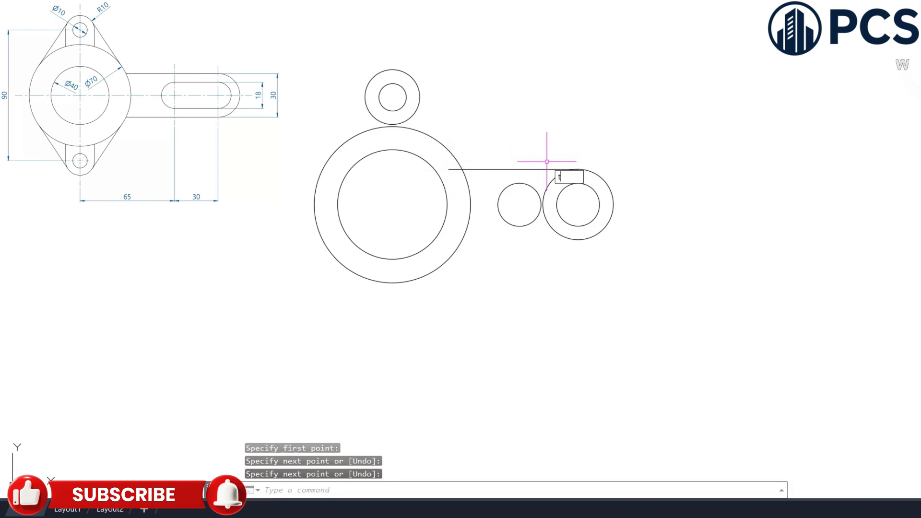
- Trim the part of the arm's upper line that extends inside the outer hub circle
{"action": "type", "text": "tr"}
{"action": "key", "text": "Return"}
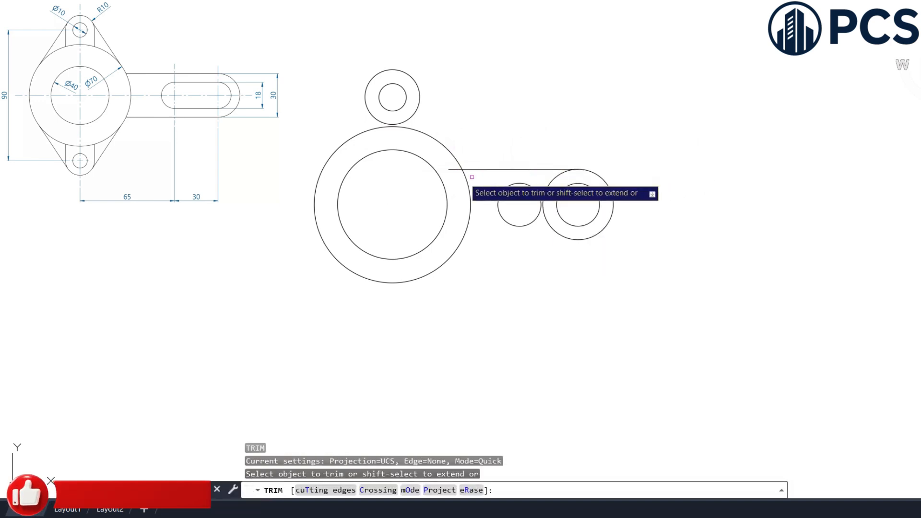
{"action": "left_click", "coordinate": [449, 170]}
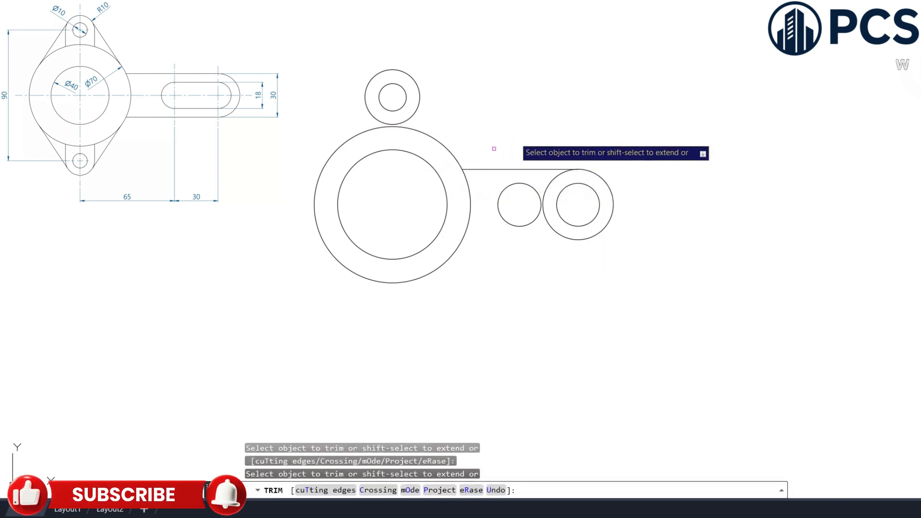
{"action": "right_click", "coordinate": [531, 116]}
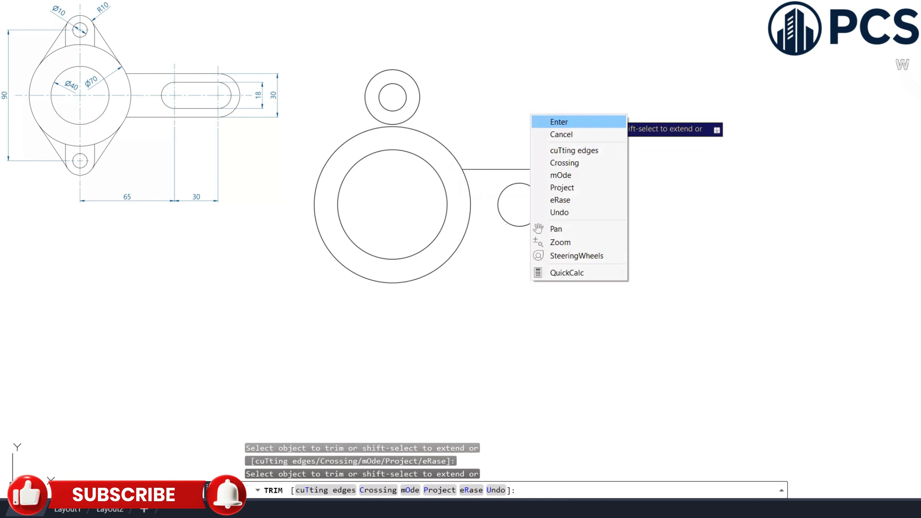
{"action": "left_click", "coordinate": [559, 122]}
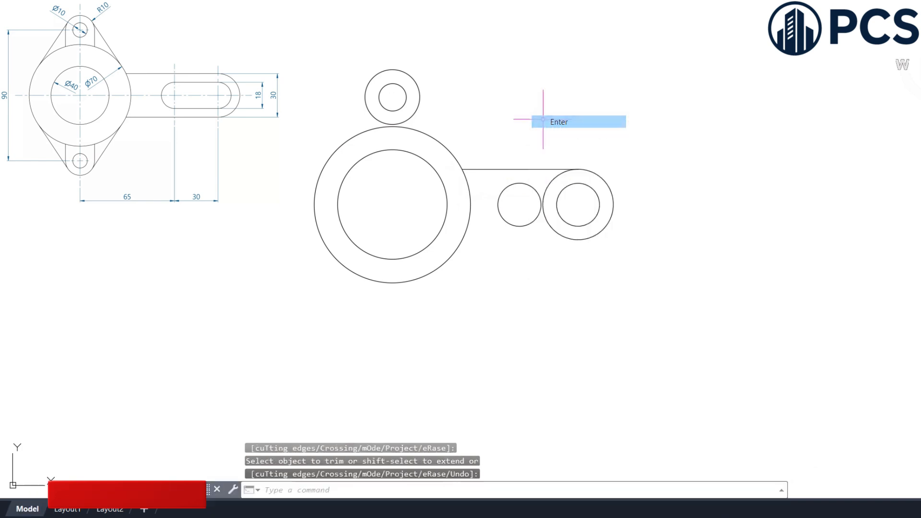
- Mirror the arm's upper line about the horizontal axis through the rightmost circles' centre, keeping the source line
{"action": "left_click", "coordinate": [520, 169]}
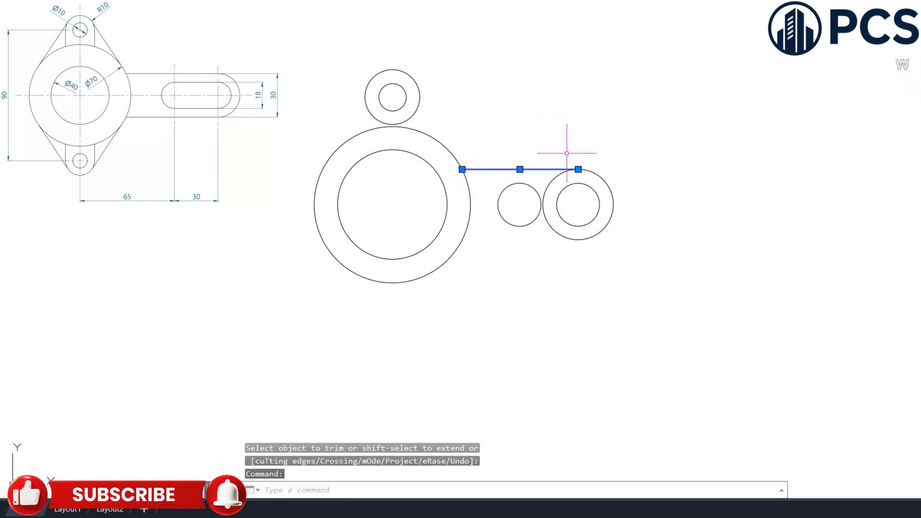
{"action": "type", "text": "MI"}
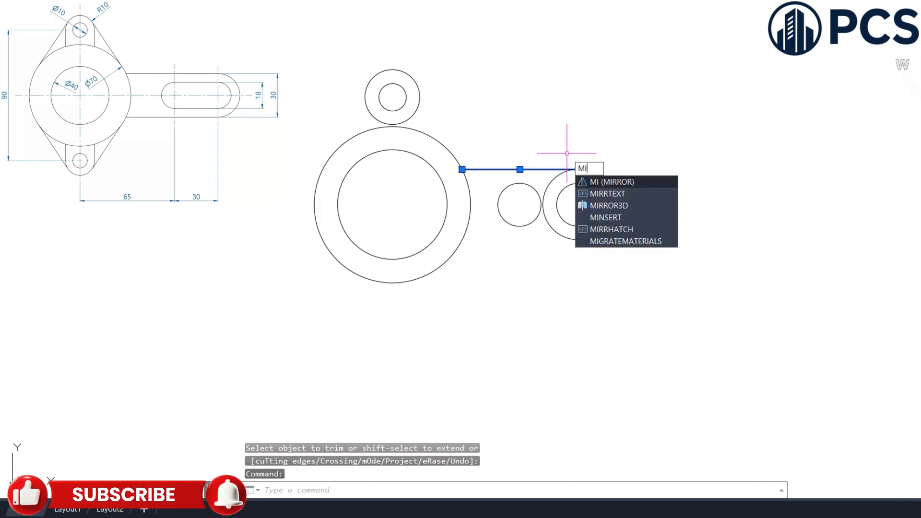
{"action": "key", "text": "Return"}
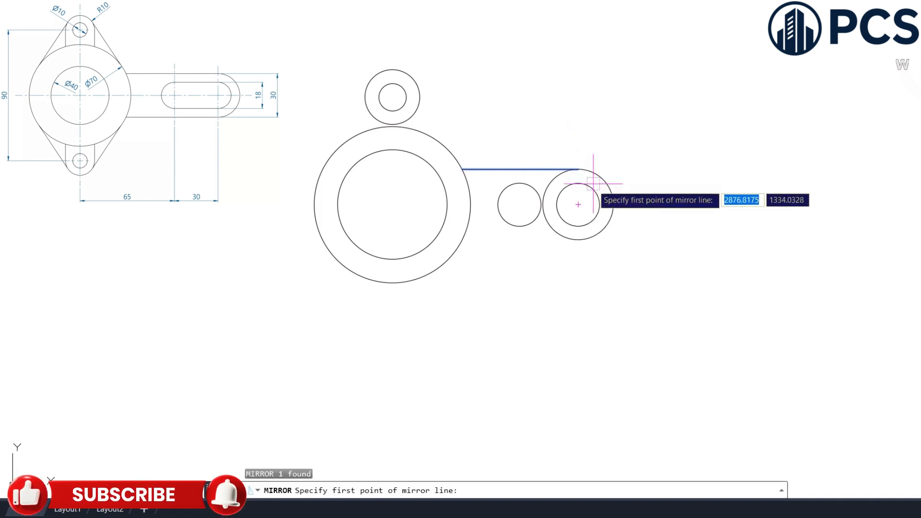
{"action": "left_click", "coordinate": [578, 205]}
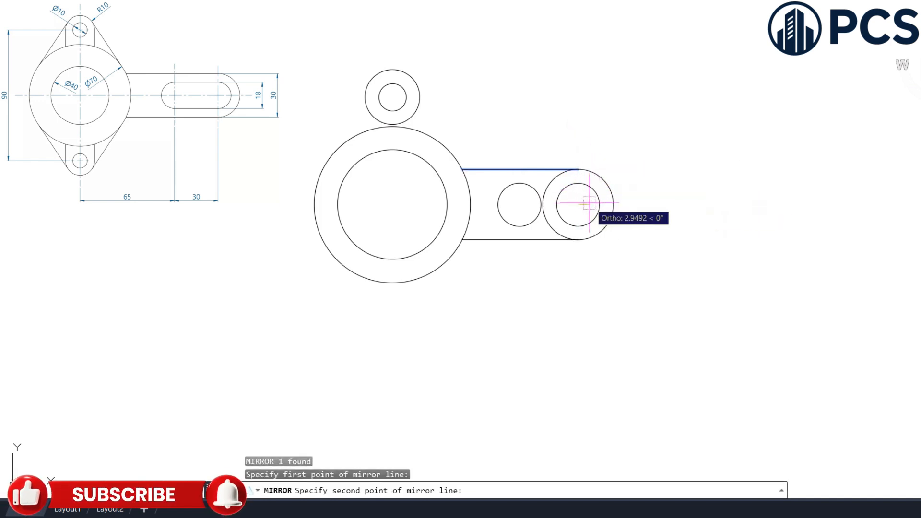
{"action": "left_click", "coordinate": [599, 204]}
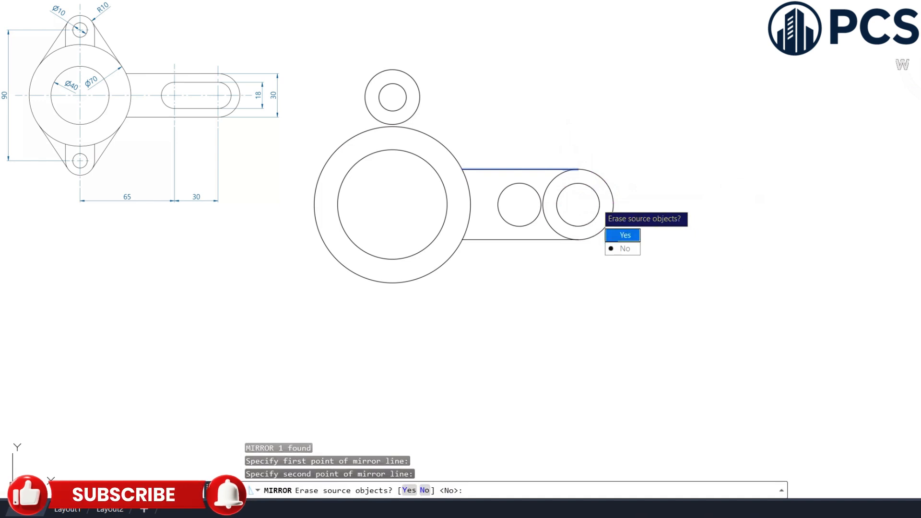
{"action": "key", "text": "Return"}
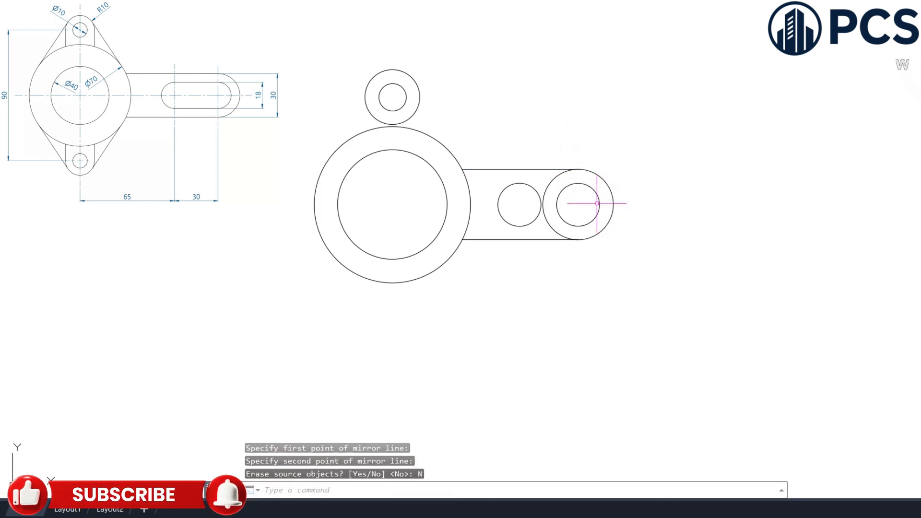
- Trim the inner left half of the radius-9 circle to leave only the arm's rounded end
{"action": "scroll", "coordinate": [652, 218], "scroll_direction": "up", "scroll_amount": 2}
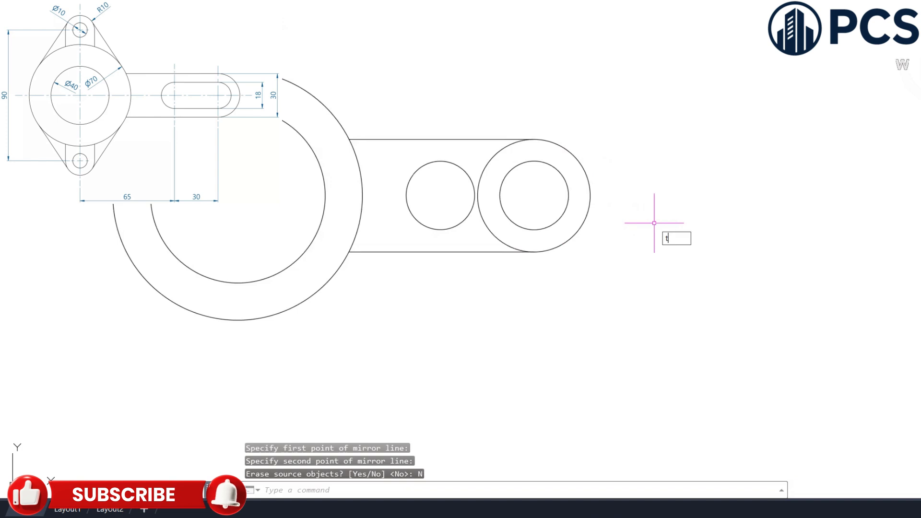
{"action": "key", "text": "Return"}
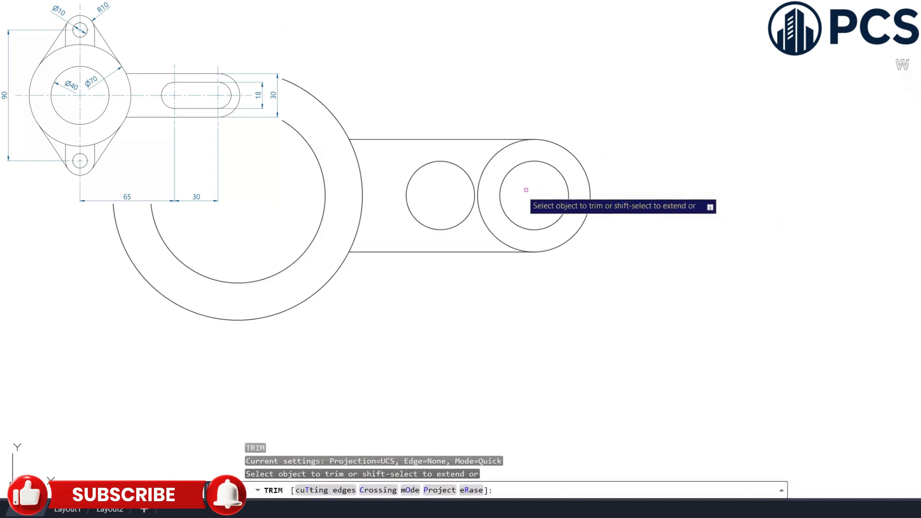
{"action": "left_click", "coordinate": [482, 221]}
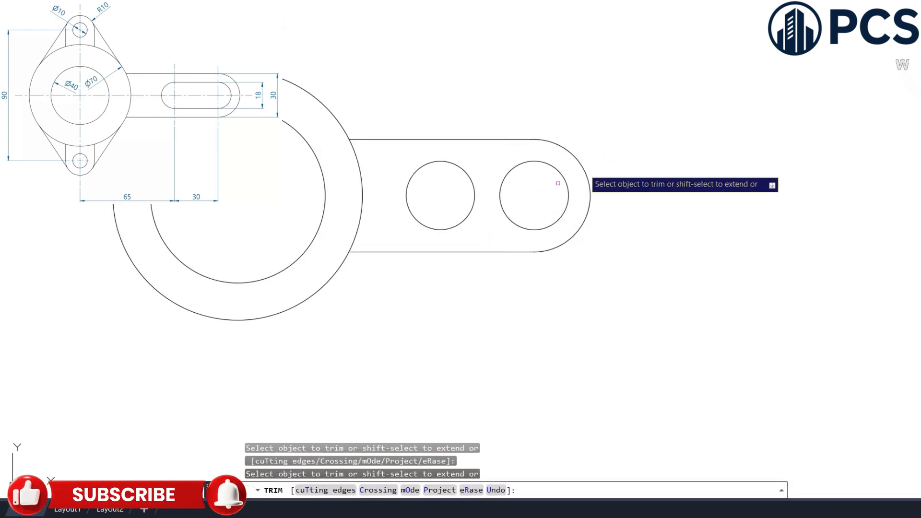
{"action": "right_click", "coordinate": [659, 140]}
{"action": "left_click", "coordinate": [689, 147]}
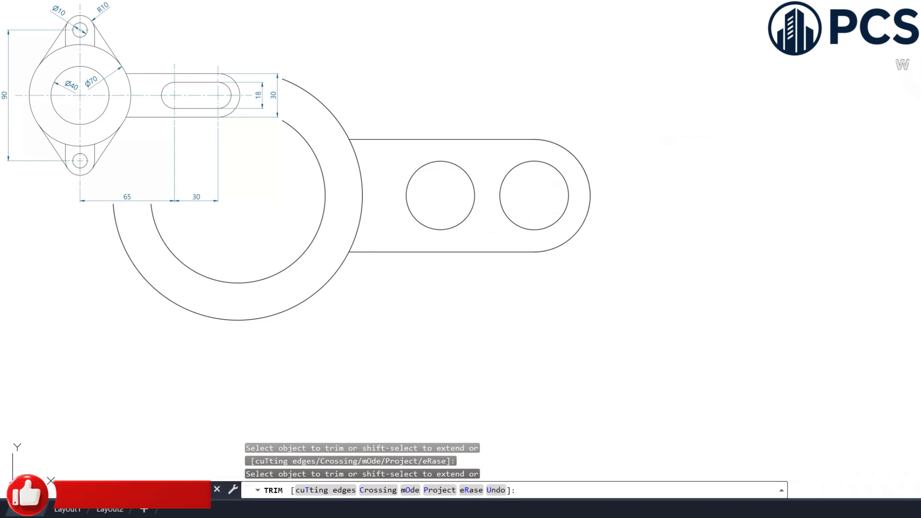
- Draw two horizontal lines joining the top quadrants and the bottom quadrants of the two slot circles
{"action": "type", "text": "l"}
{"action": "key", "text": "Return"}
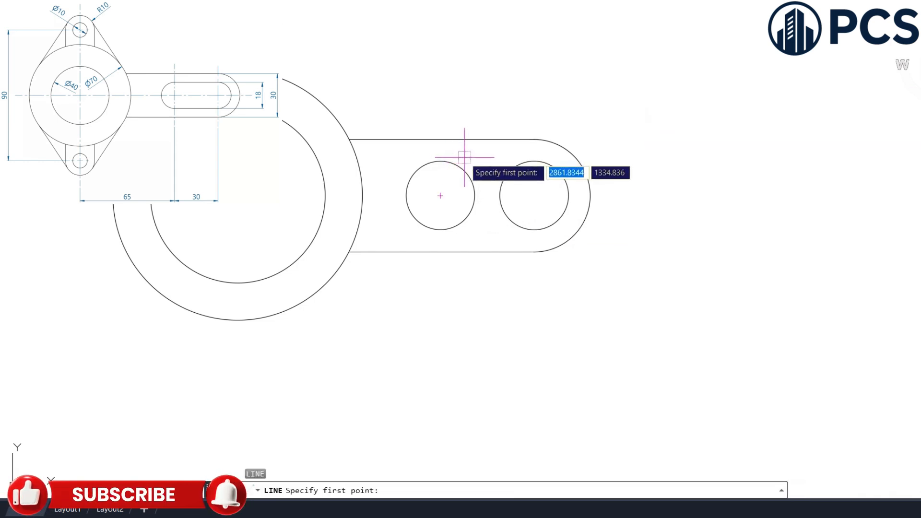
{"action": "left_click", "coordinate": [440, 161]}
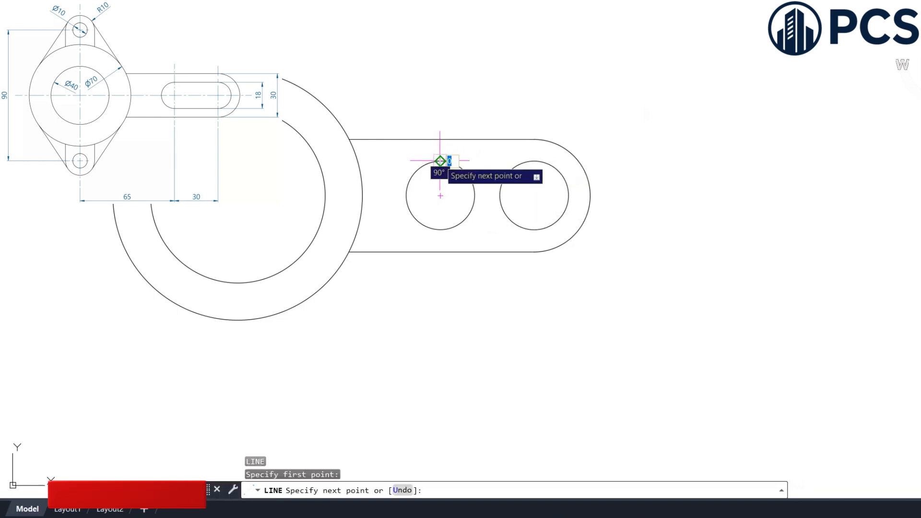
{"action": "left_click", "coordinate": [534, 161]}
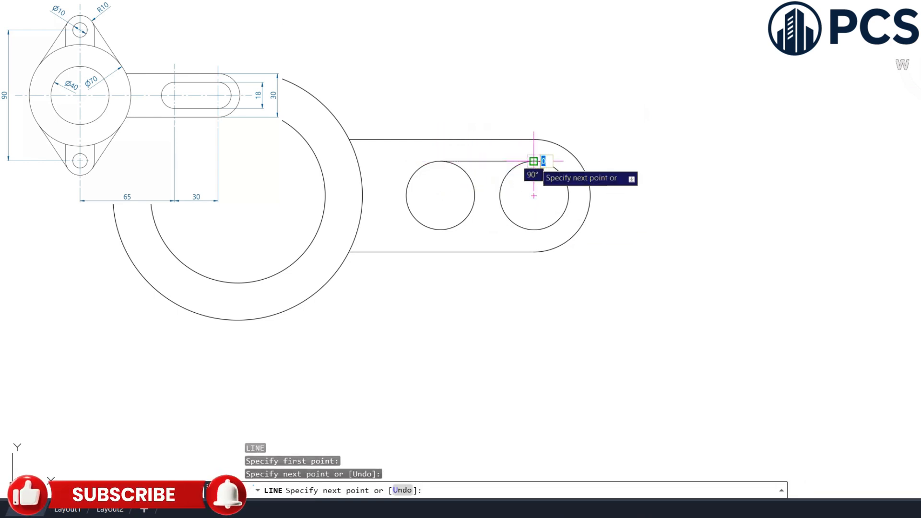
{"action": "key", "text": "Return"}
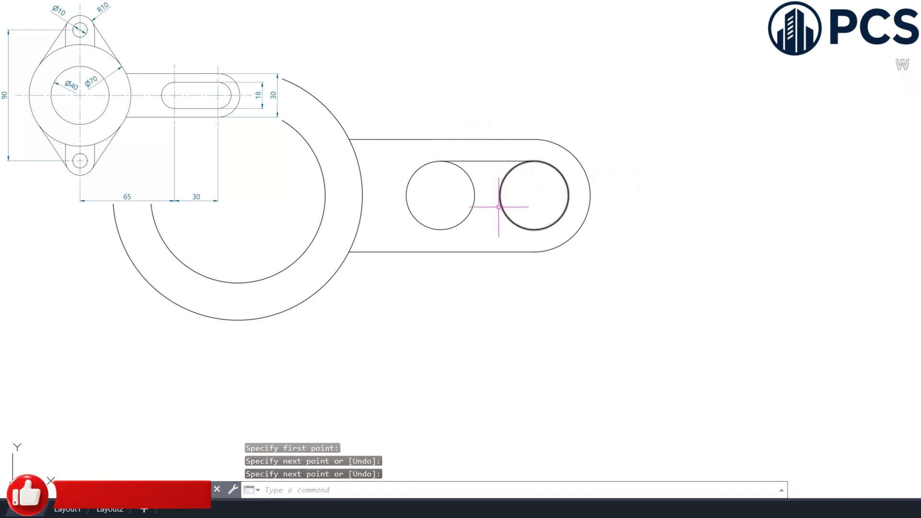
{"action": "key", "text": "Return"}
{"action": "left_click", "coordinate": [440, 230]}
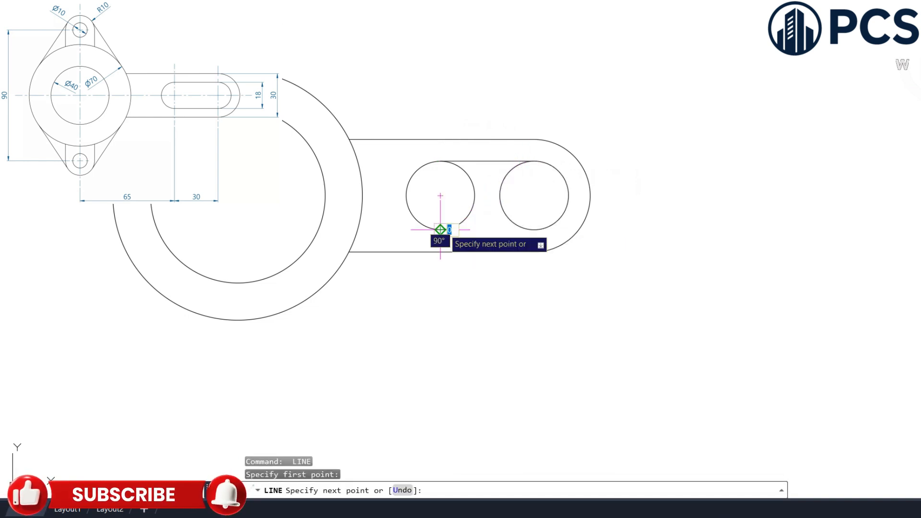
{"action": "left_click", "coordinate": [534, 230]}
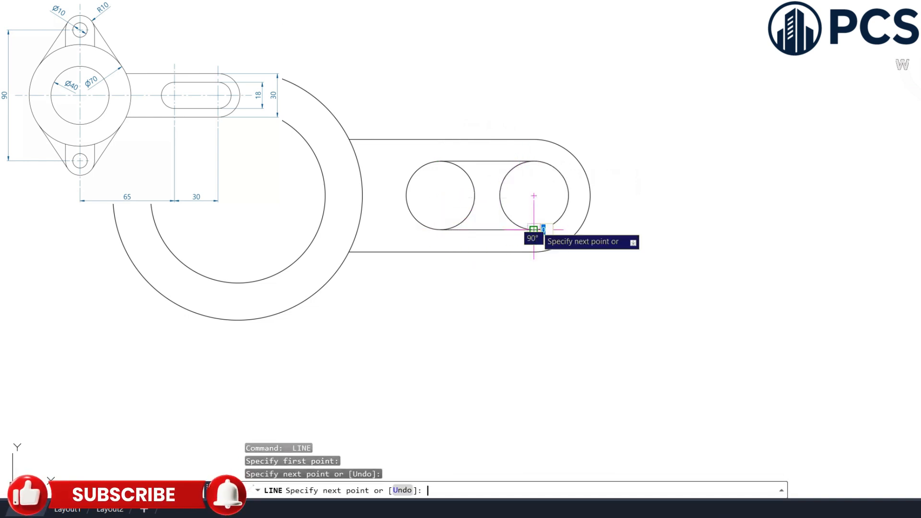
{"action": "key", "text": "Return"}
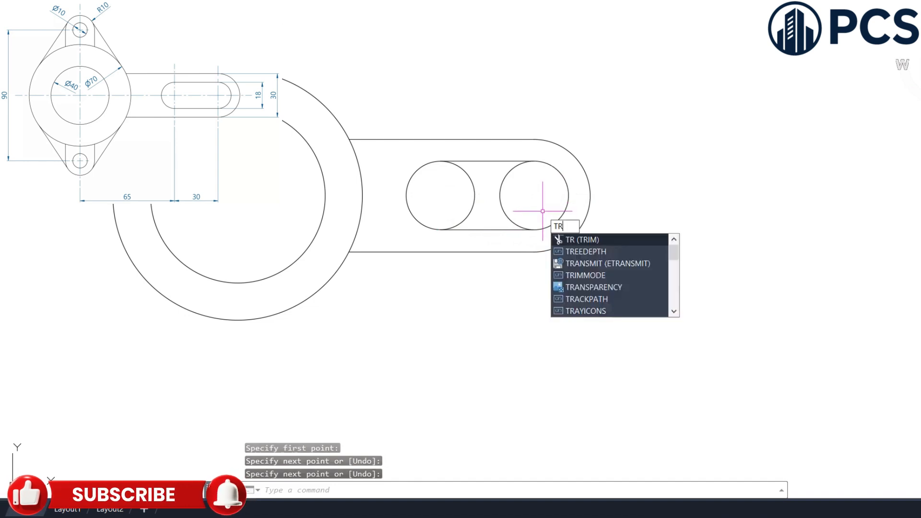
- Trim the inward-facing halves of both slot circles to form a single slot outline
{"action": "key", "text": "Return"}
{"action": "left_click_drag", "start_coordinate": [439, 199], "coordinate": [518, 203]}
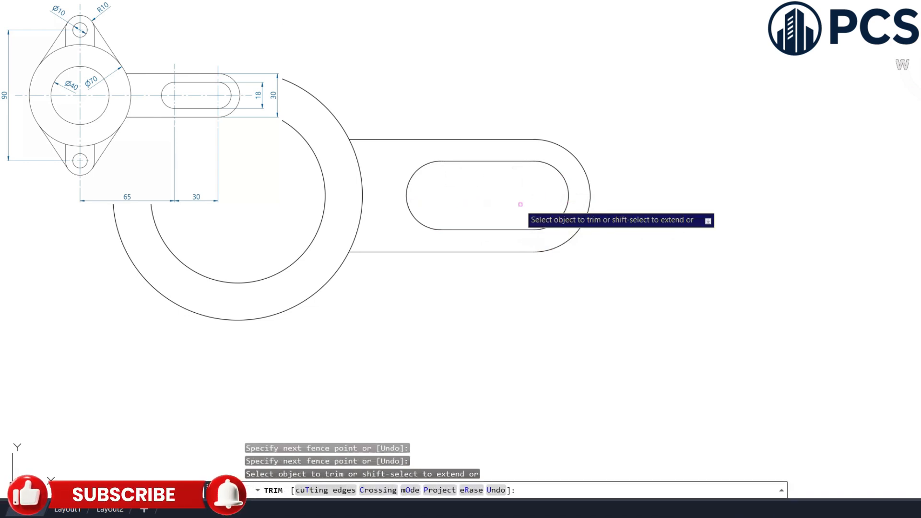
{"action": "right_click", "coordinate": [609, 147]}
{"action": "left_click", "coordinate": [619, 153]}
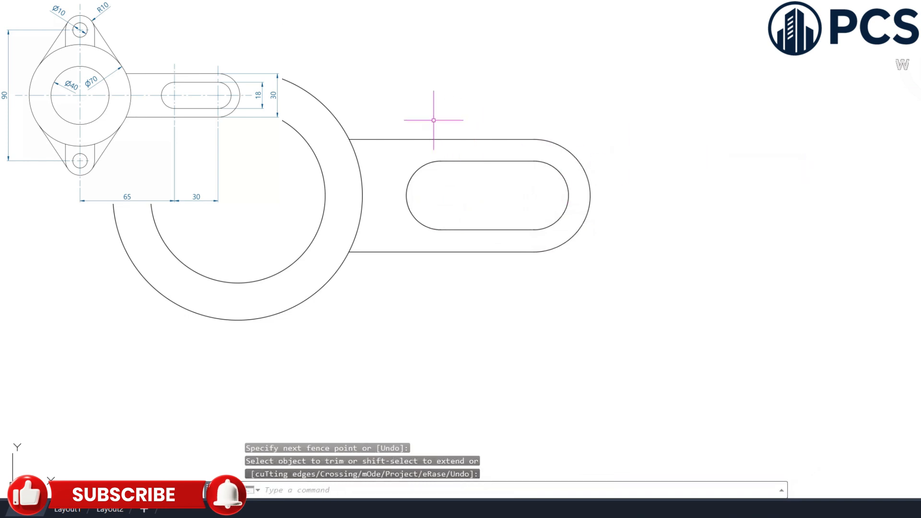
{"action": "scroll", "coordinate": [432, 118], "scroll_direction": "down", "scroll_amount": 3}
{"action": "mouse_move", "coordinate": [405, 102]}
{"action": "middle_mouse_down"}
{"action": "mouse_move", "coordinate": [408, 93]}
{"action": "mouse_move", "coordinate": [495, 134]}
{"action": "mouse_move", "coordinate": [505, 156]}
{"action": "middle_mouse_up"}
{"action": "scroll", "coordinate": [478, 149], "scroll_direction": "up", "scroll_amount": 2}
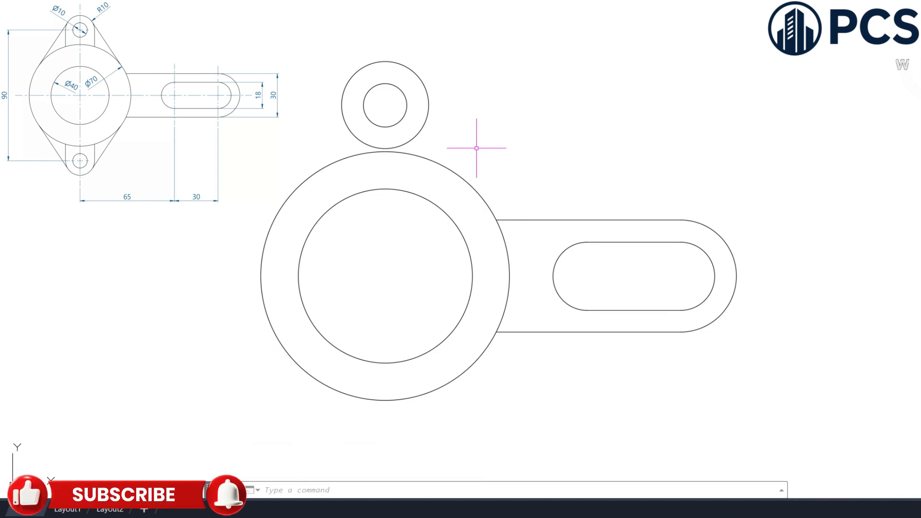
{"action": "scroll", "coordinate": [477, 148], "scroll_direction": "up", "scroll_amount": 2}
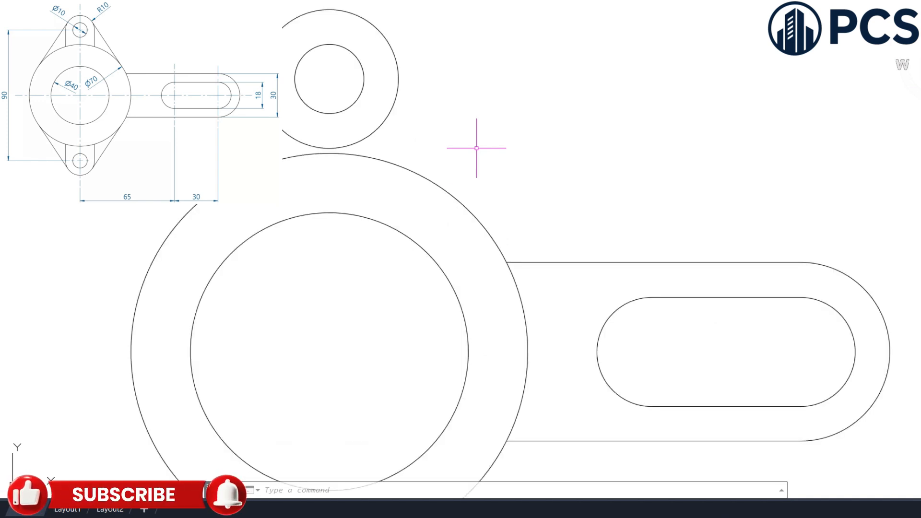
{"action": "type", "text": "l"}
{"action": "key", "text": "Return"}
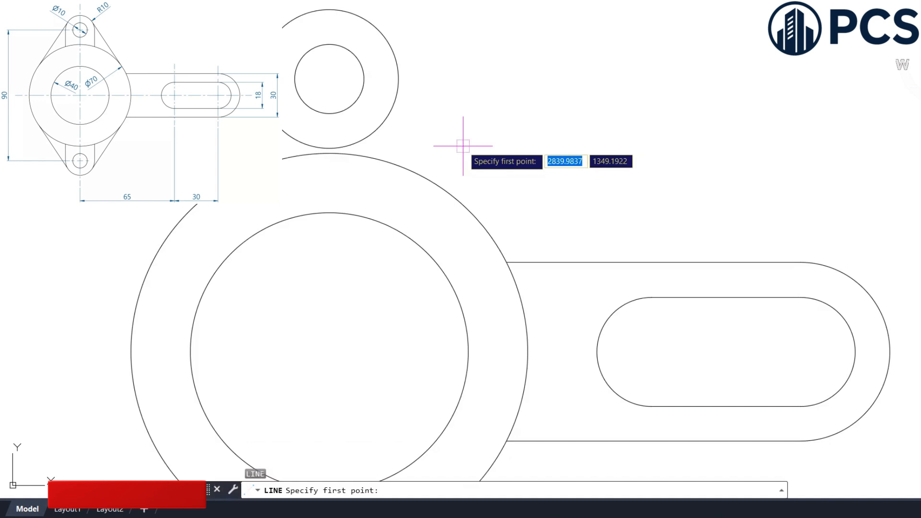
{"action": "left_click", "coordinate": [294, 79]}
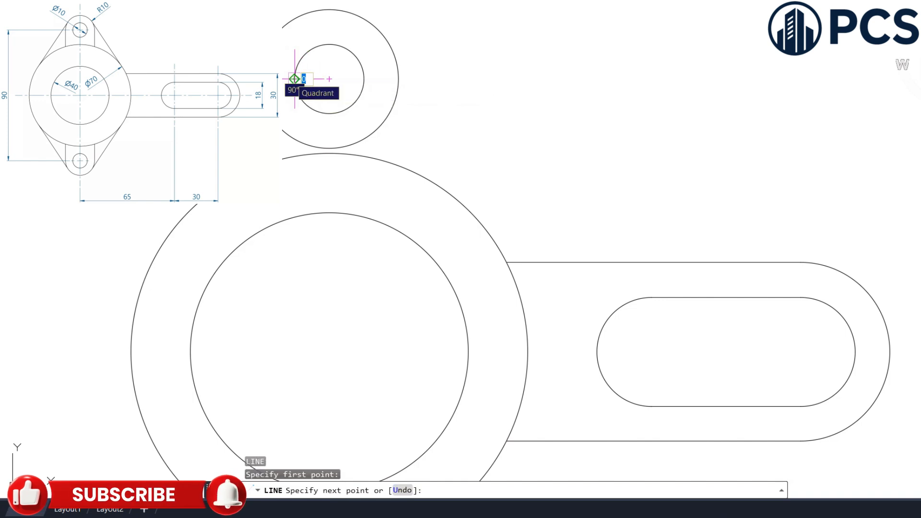
{"action": "key", "text": "Escape"}
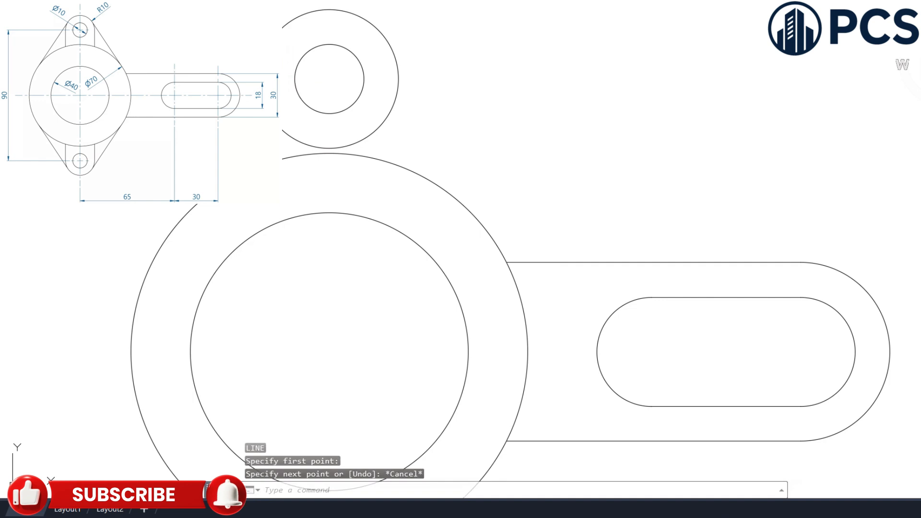
- Draw a vertical line about 10 long from the outer lug circle's left quadrant down into the hub ring
{"action": "key", "text": "Return"}
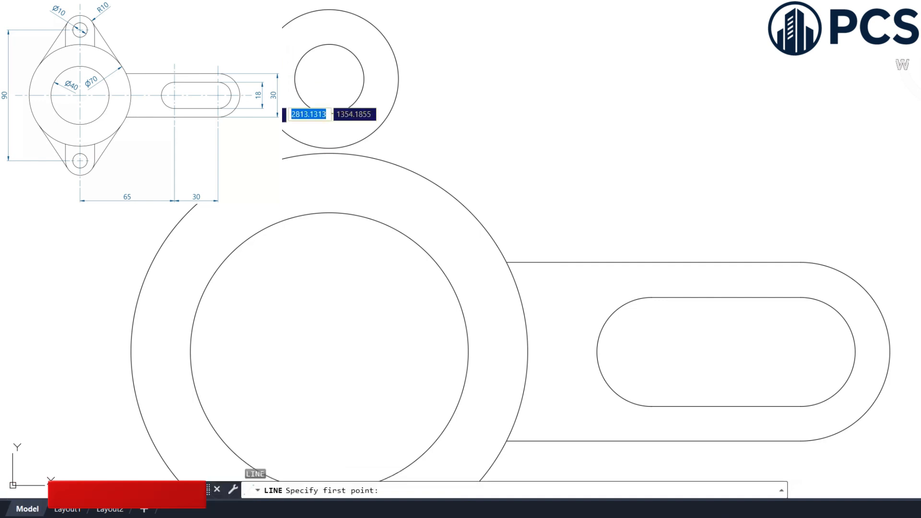
{"action": "left_click", "coordinate": [329, 79]}
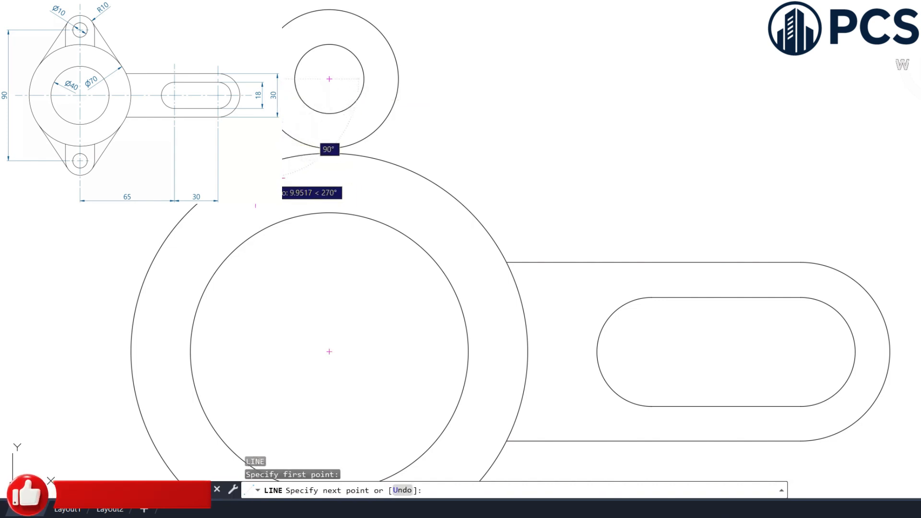
{"action": "left_click", "coordinate": [255, 178]}
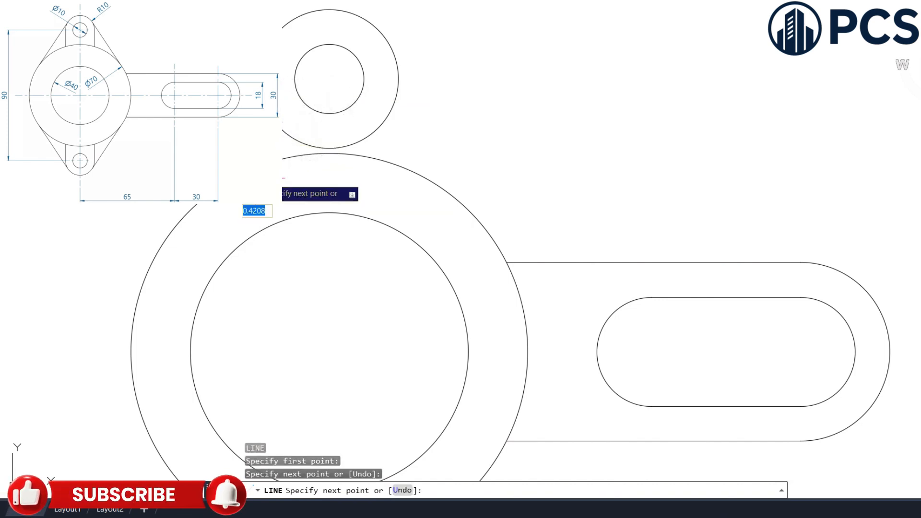
{"action": "key", "text": "Return"}
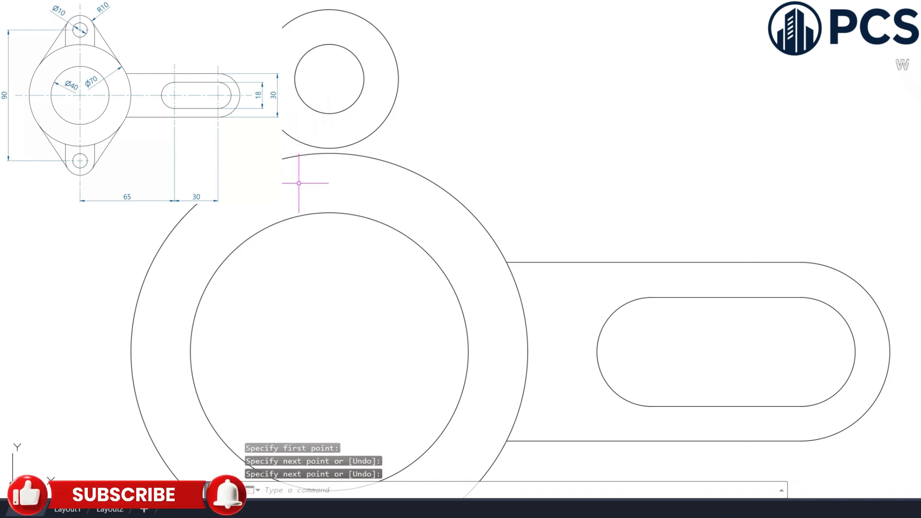
- Draw a slanted line from the outer lug circle's left quadrant to the hub's outer circle, continuing back up to the lug circle's upper-left edge
{"action": "key", "text": "Return"}
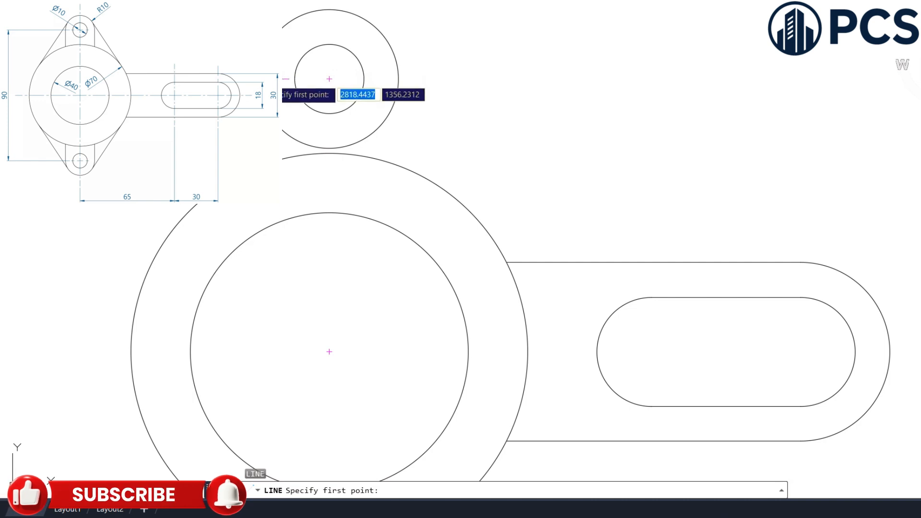
{"action": "left_click", "coordinate": [329, 78]}
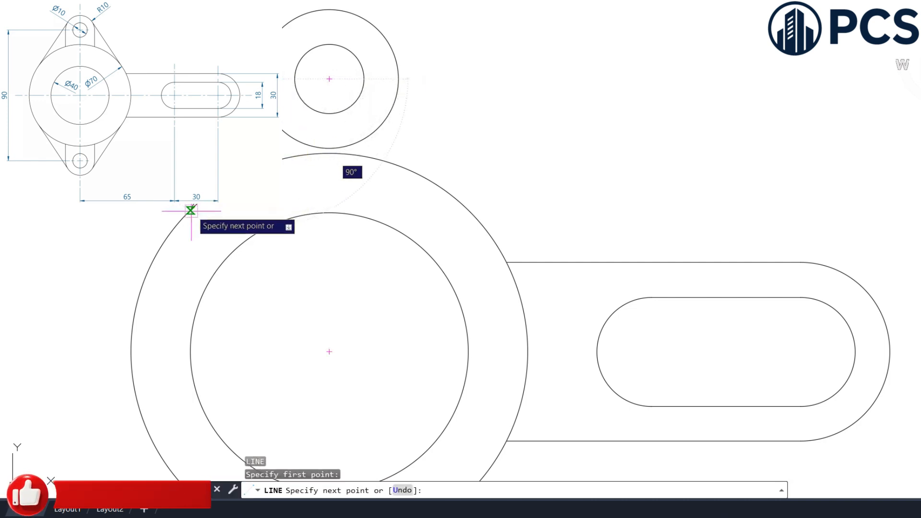
{"action": "left_click", "coordinate": [159, 251]}
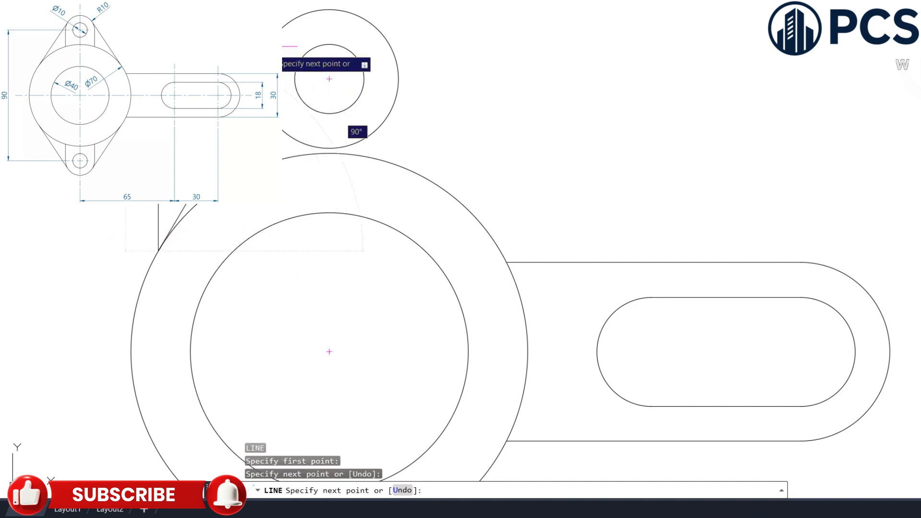
{"action": "left_click", "coordinate": [268, 46]}
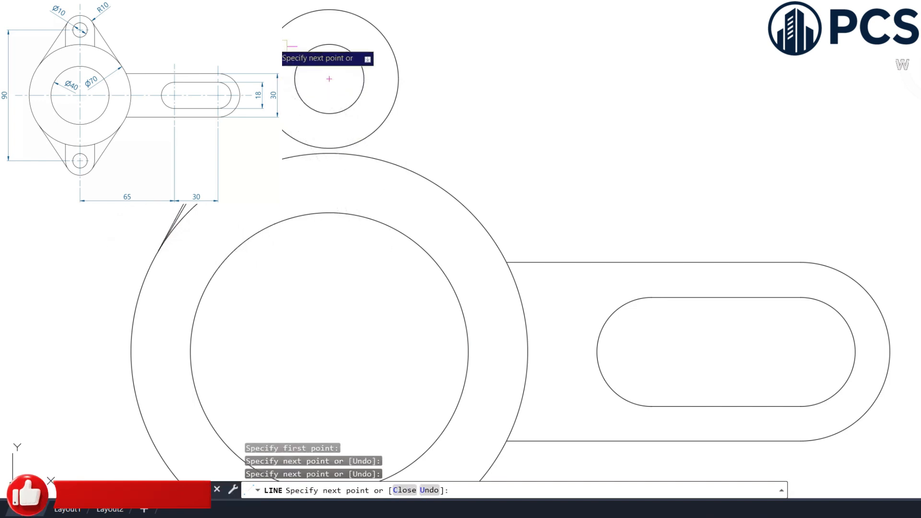
{"action": "scroll", "coordinate": [273, 43], "scroll_direction": "up", "scroll_amount": 2}
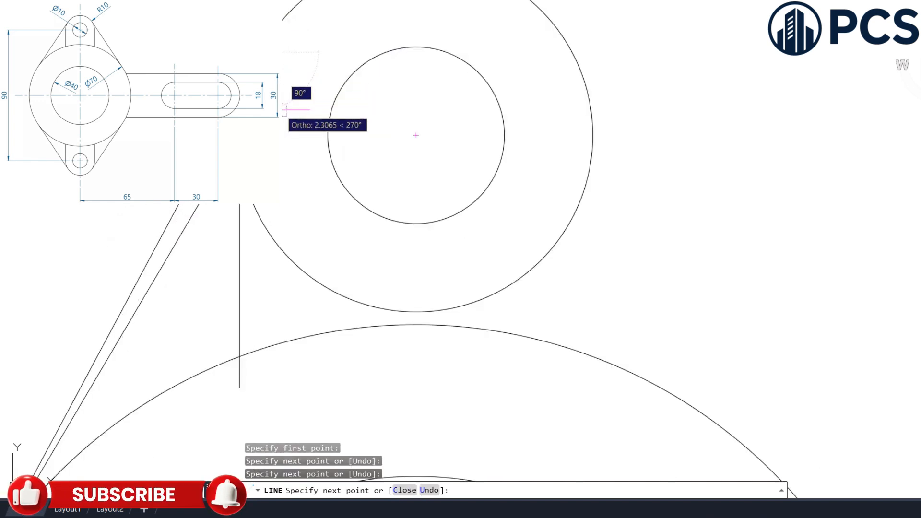
{"action": "right_click", "coordinate": [284, 110]}
{"action": "left_click", "coordinate": [313, 118]}
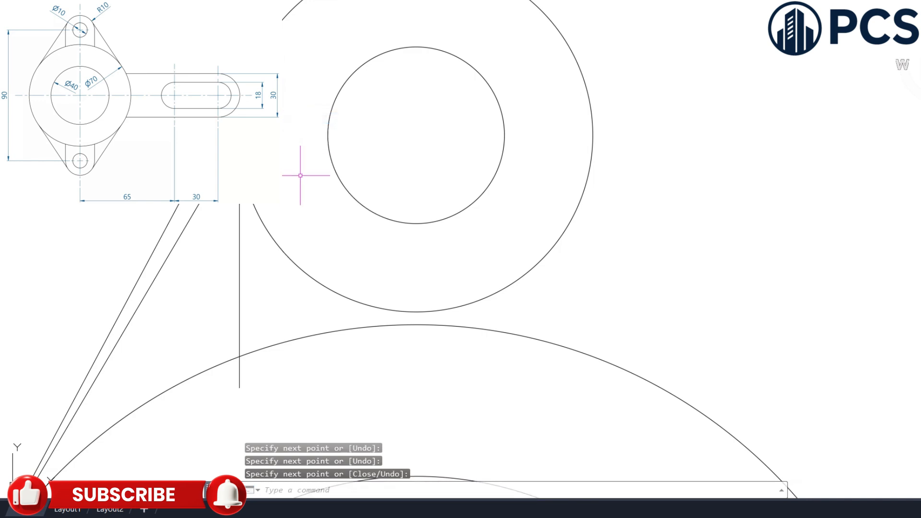
{"action": "scroll", "coordinate": [300, 179], "scroll_direction": "down", "scroll_amount": 1}
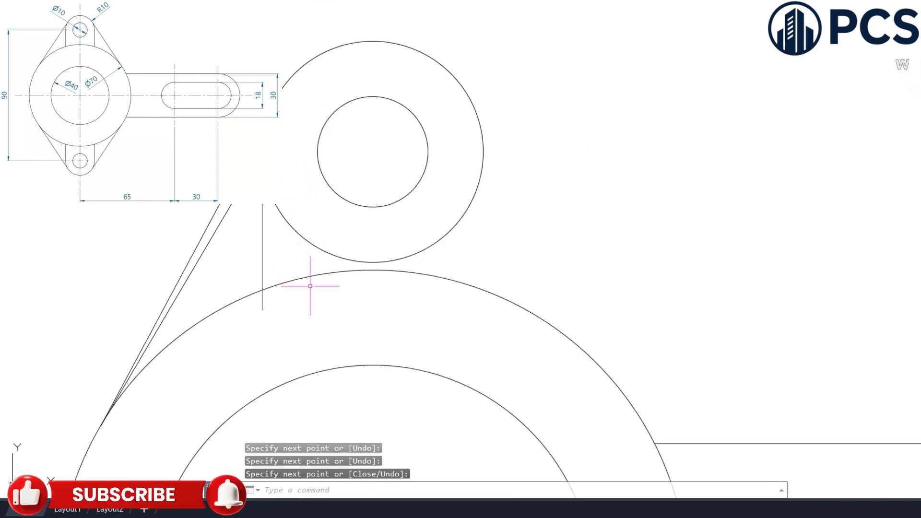
- Trim the vertical lug line's end inside the hub ring and remove the surplus inner slanted line, keeping the outer tangent line
{"action": "middle_click_drag", "start_coordinate": [324, 300], "coordinate": [339, 237]}
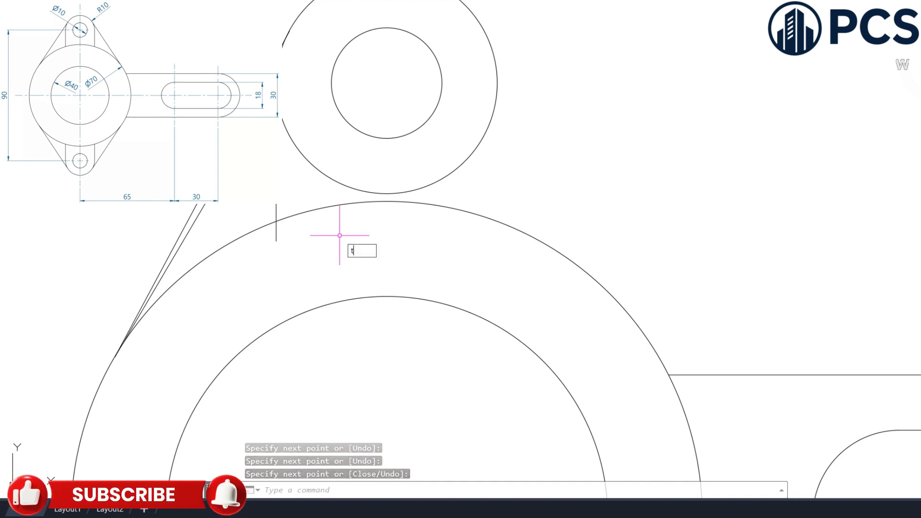
{"action": "type", "text": "r"}
{"action": "key", "text": "Return"}
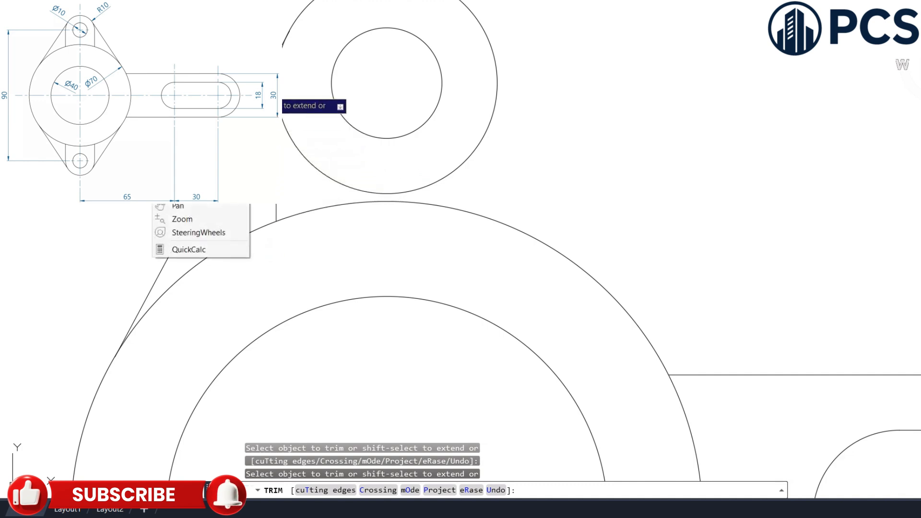
{"action": "key", "text": "Return"}
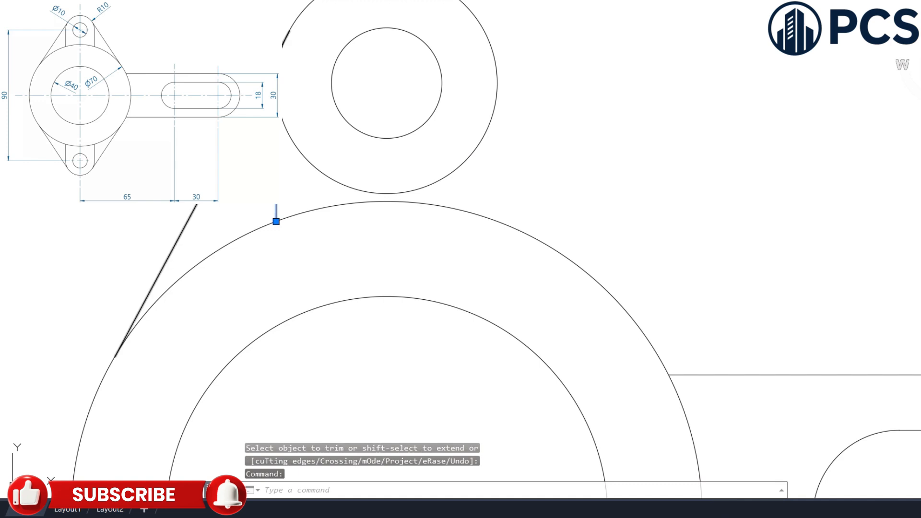
- Mirror the vertical lug line and the slanted tangent line about the vertical axis through the lug hole's centre, keeping the originals
{"action": "left_click", "coordinate": [156, 281]}
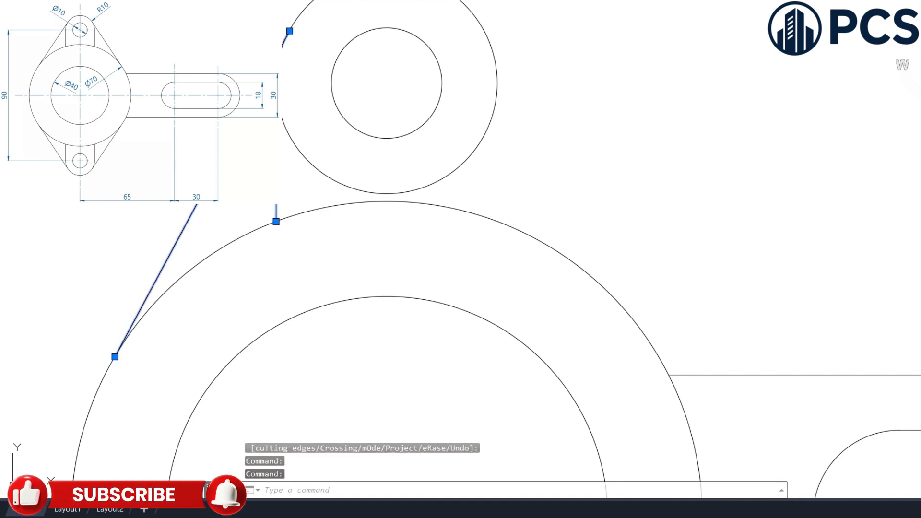
{"action": "type", "text": "mi"}
{"action": "key", "text": "Return"}
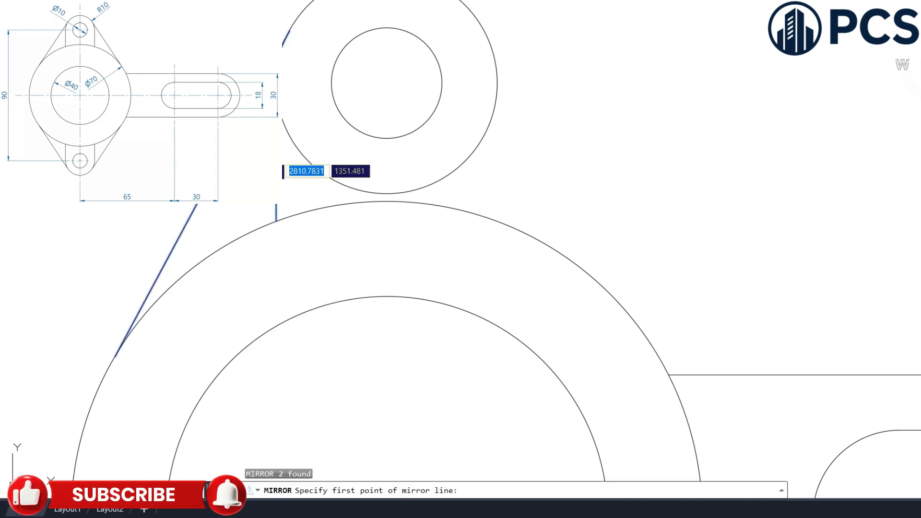
{"action": "left_click", "coordinate": [387, 84]}
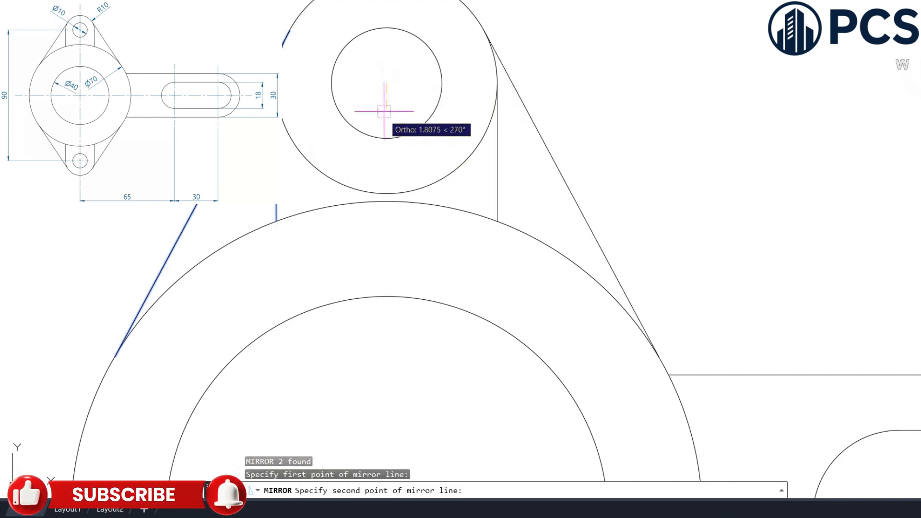
{"action": "left_click", "coordinate": [387, 139]}
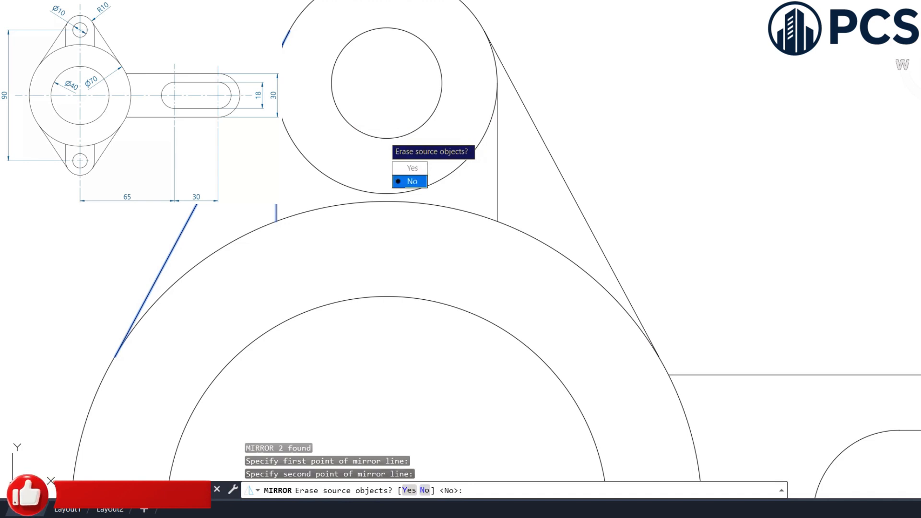
{"action": "type", "text": "n"}
{"action": "key", "text": "Return"}
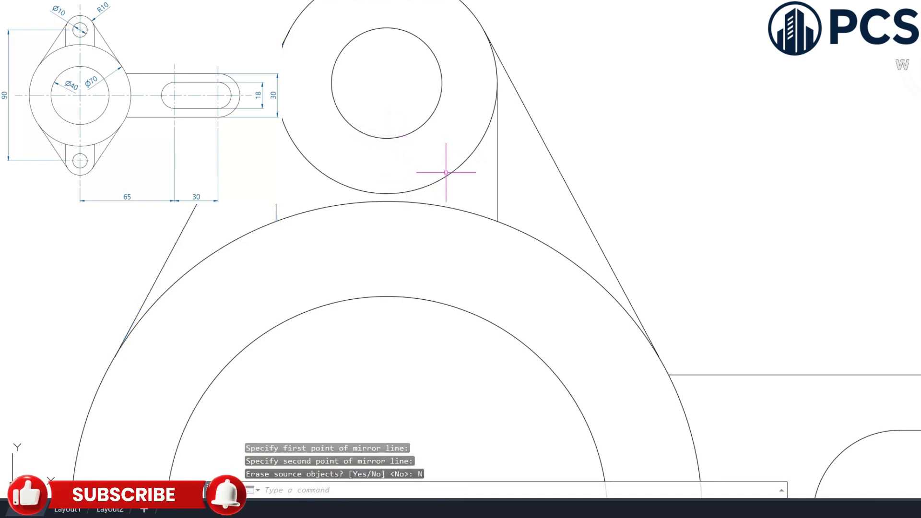
- Trim the lower arc of the outer lug circle between the two vertical lug lines
{"action": "type", "text": "t"}
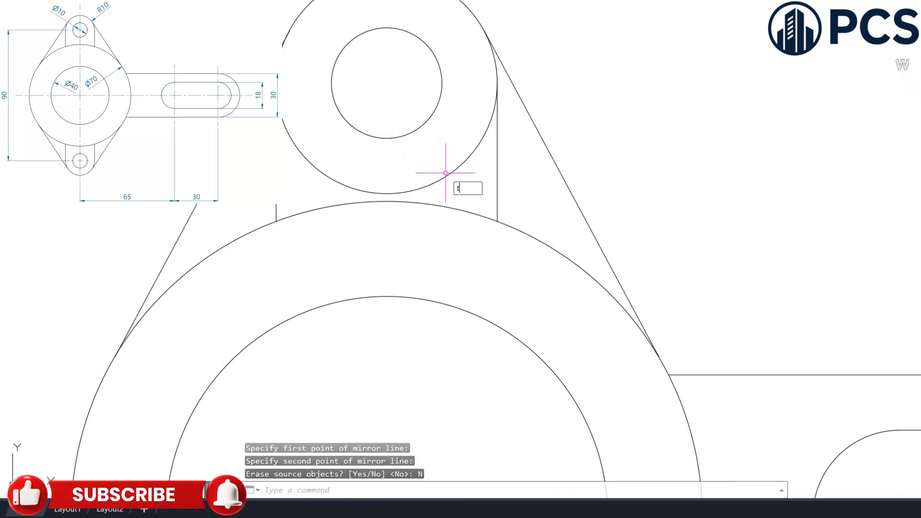
{"action": "type", "text": "r"}
{"action": "key", "text": "Return"}
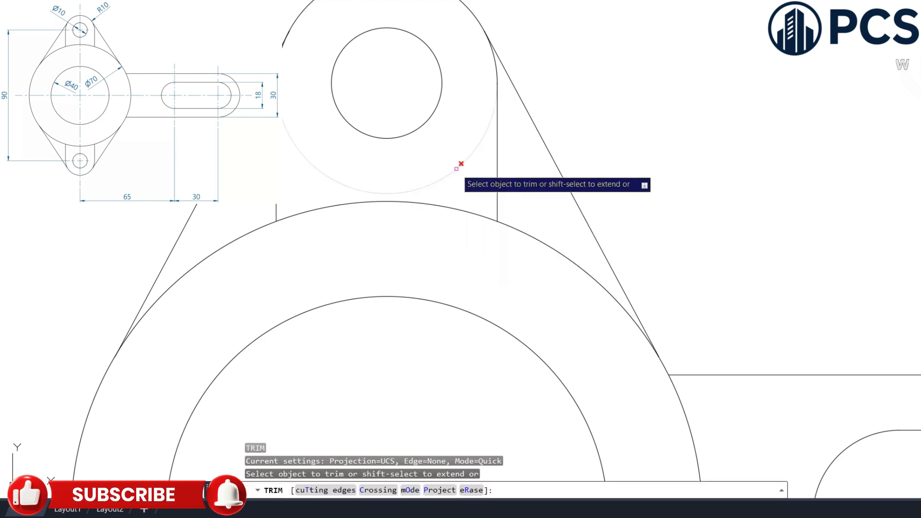
{"action": "scroll", "coordinate": [456, 168], "scroll_direction": "down", "scroll_amount": 2}
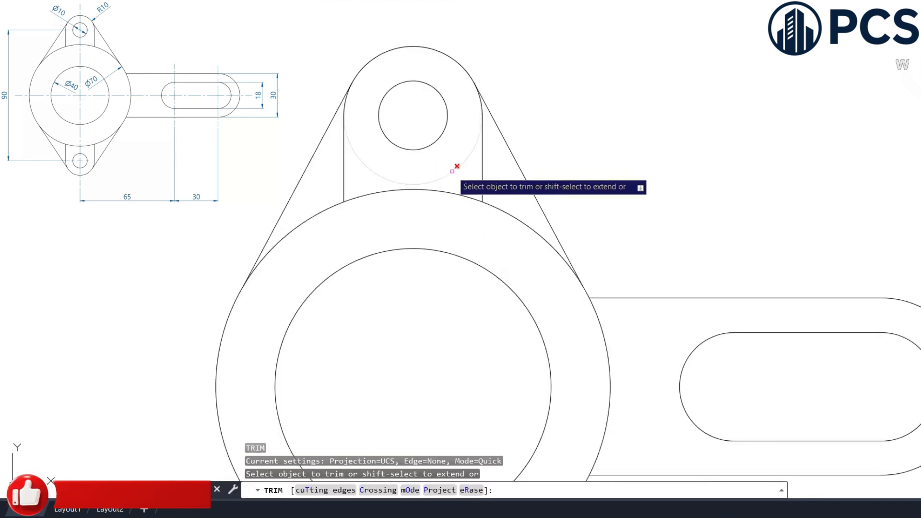
{"action": "left_click", "coordinate": [452, 171]}
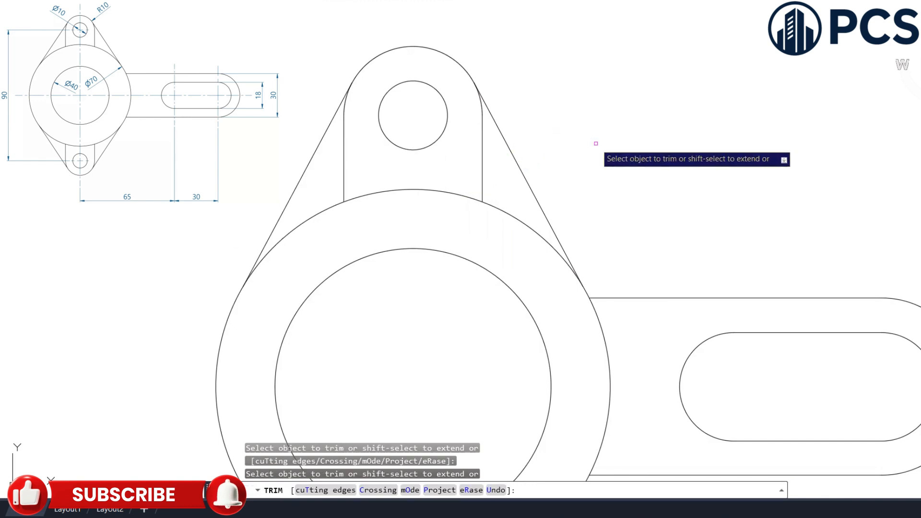
{"action": "scroll", "coordinate": [596, 143], "scroll_direction": "down", "scroll_amount": 2}
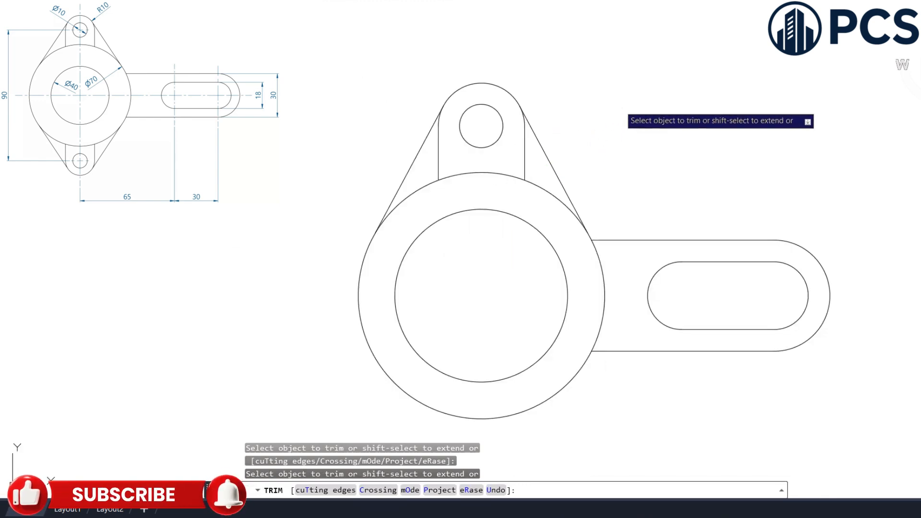
{"action": "right_click", "coordinate": [620, 106]}
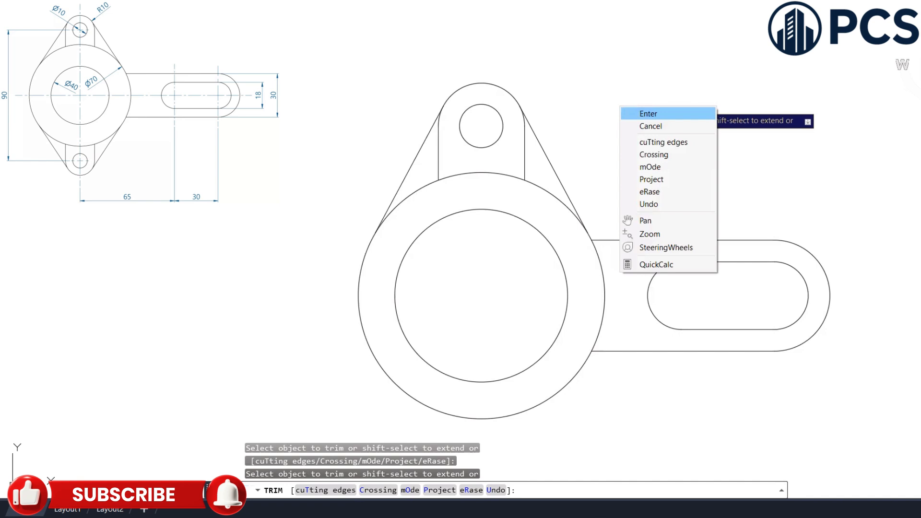
{"action": "left_click", "coordinate": [646, 114]}
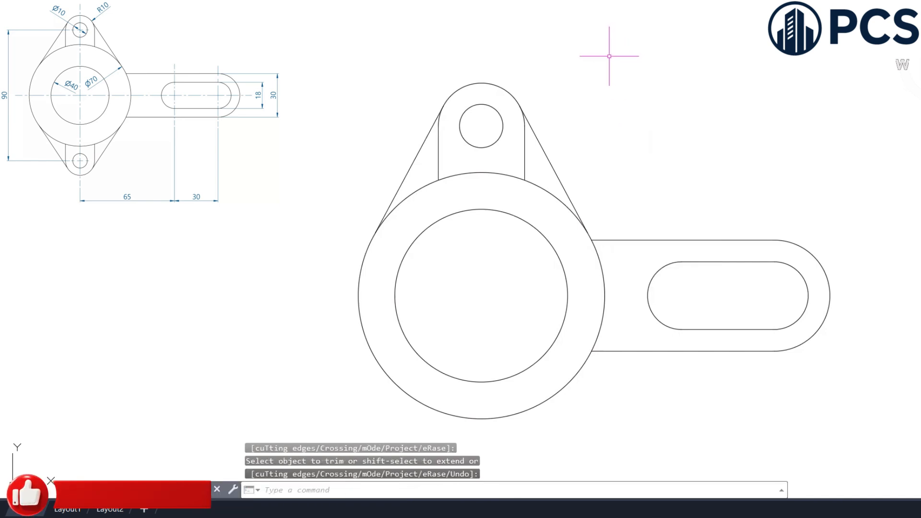
- Mirror the complete upper lug with its hole, vertical sides and tangent lines about the hub's horizontal centre axis, keeping the original
{"action": "left_click", "coordinate": [597, 49]}
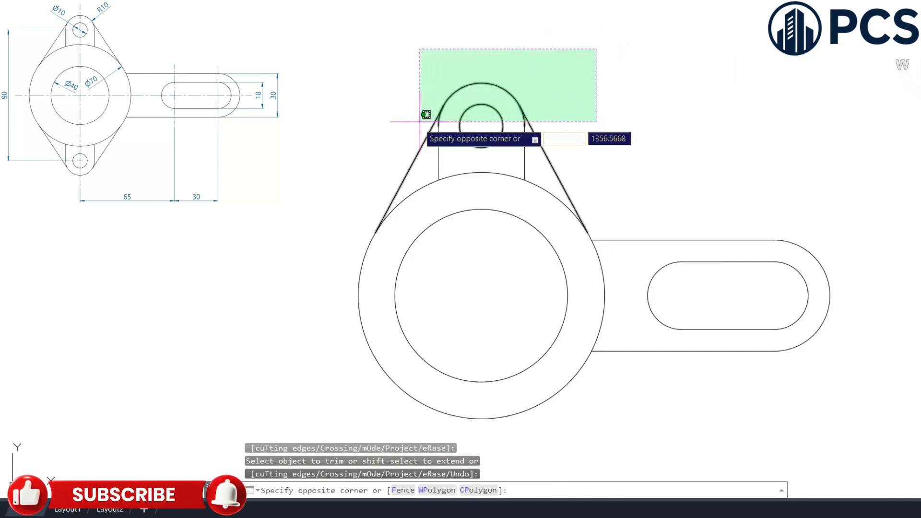
{"action": "left_click", "coordinate": [382, 153]}
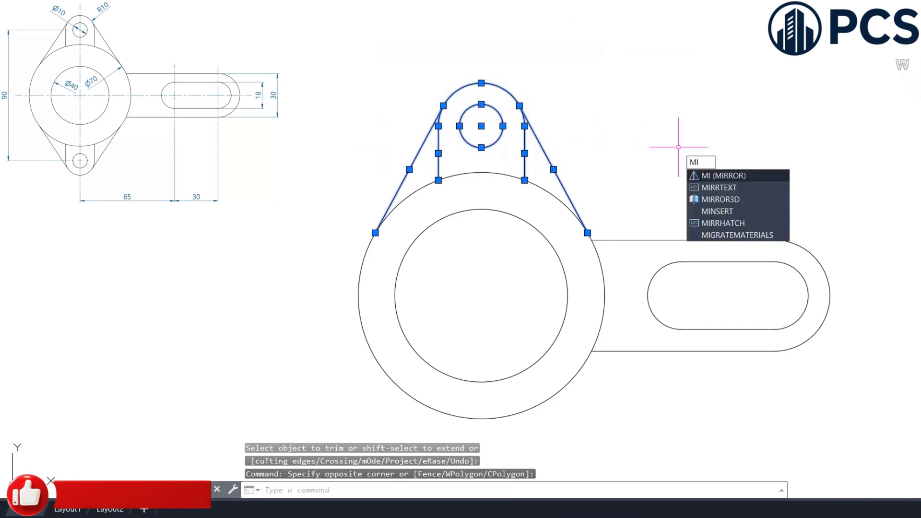
{"action": "key", "text": "Return"}
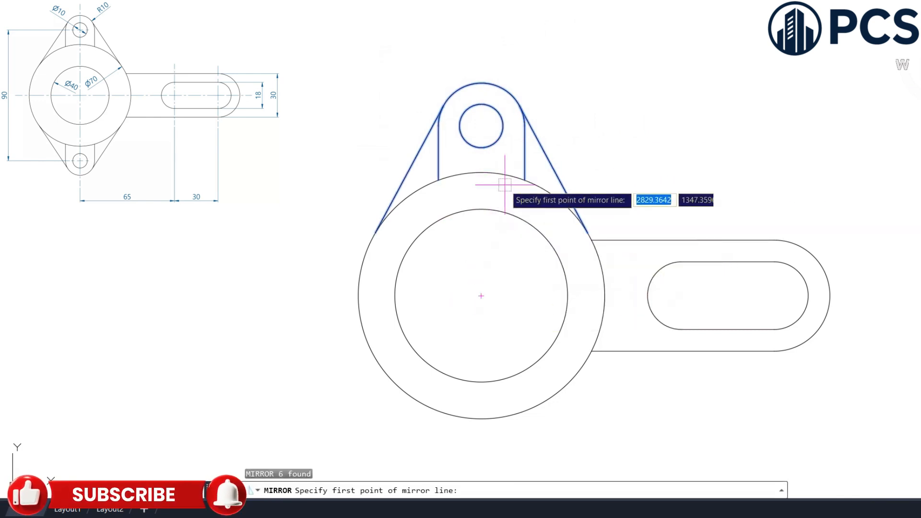
{"action": "scroll", "coordinate": [503, 196], "scroll_direction": "down", "scroll_amount": 2}
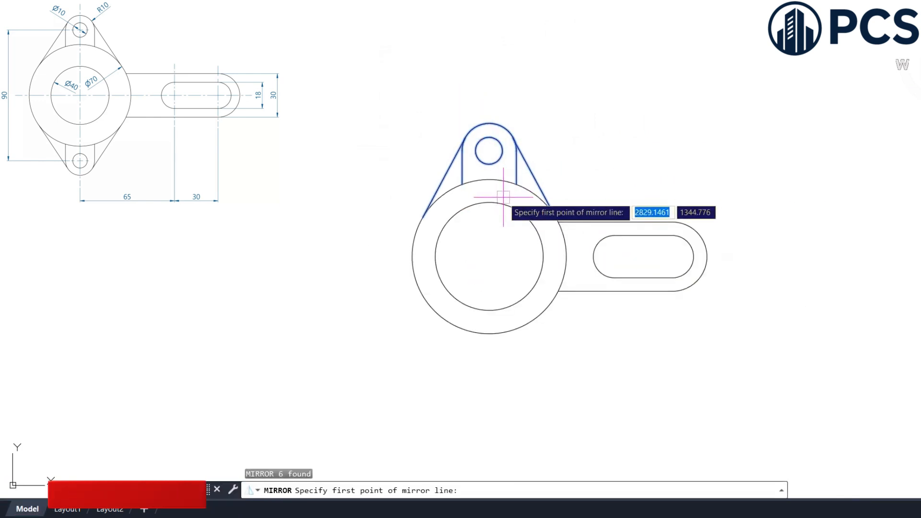
{"action": "left_click", "coordinate": [489, 255]}
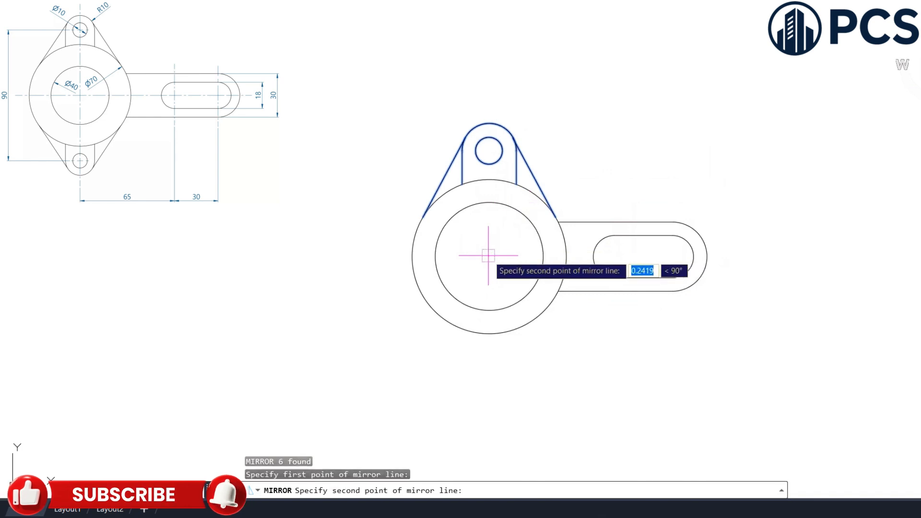
{"action": "left_click", "coordinate": [567, 256]}
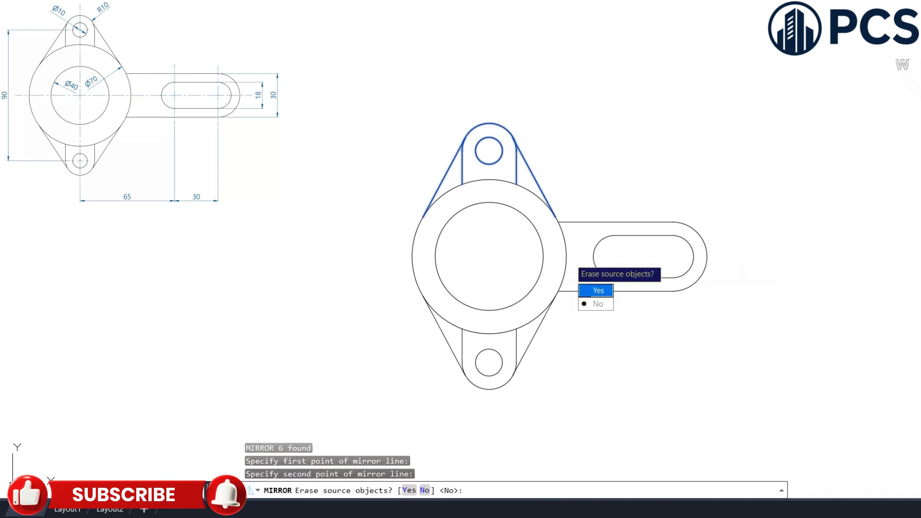
{"action": "type", "text": "N"}
{"action": "key", "text": "Return"}
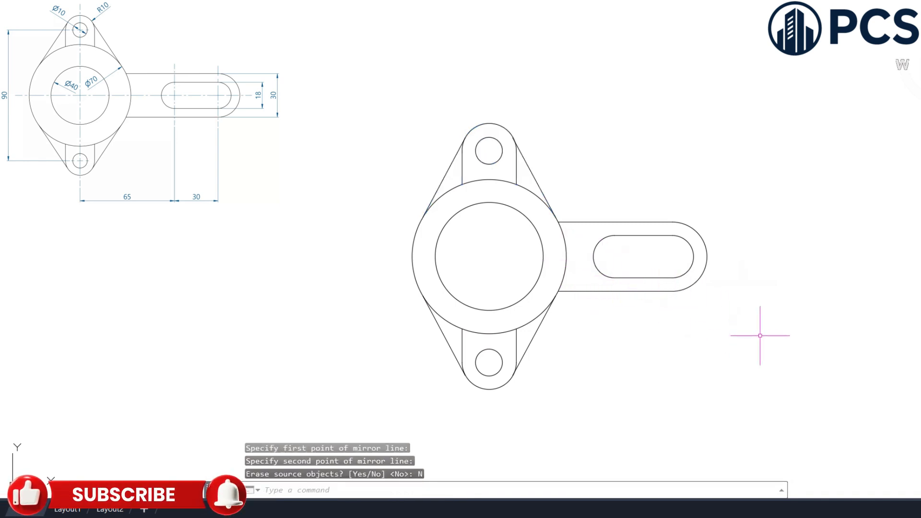
{"action": "middle_click_drag", "start_coordinate": [782, 342], "coordinate": [690, 332]}
{"action": "scroll", "coordinate": [609, 327], "scroll_direction": "up", "scroll_amount": 3}
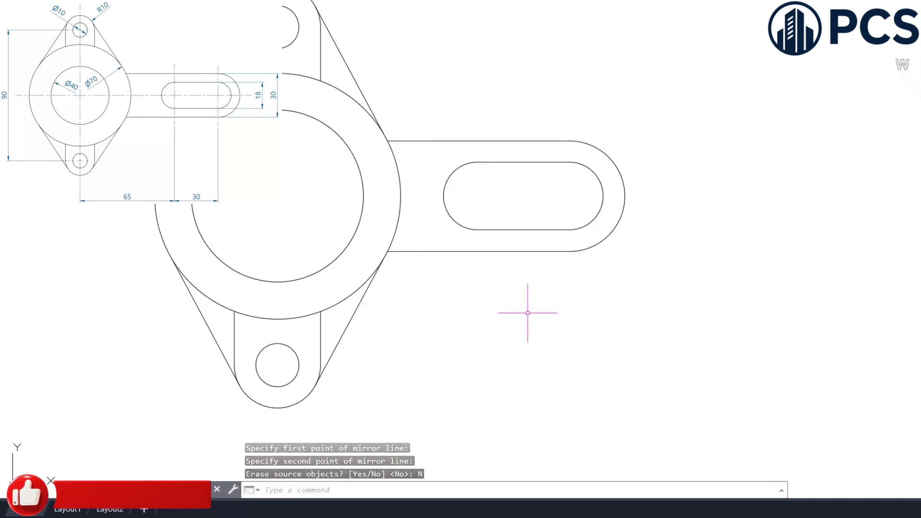
{"action": "scroll", "coordinate": [531, 312], "scroll_direction": "down", "scroll_amount": 1}
{"action": "mouse_move", "coordinate": [604, 341]}
{"action": "middle_mouse_down"}
{"action": "mouse_move", "coordinate": [670, 349]}
{"action": "mouse_move", "coordinate": [634, 352]}
{"action": "mouse_move", "coordinate": [668, 345]}
{"action": "mouse_move", "coordinate": [677, 331]}
{"action": "mouse_move", "coordinate": [671, 341]}
{"action": "middle_mouse_up"}
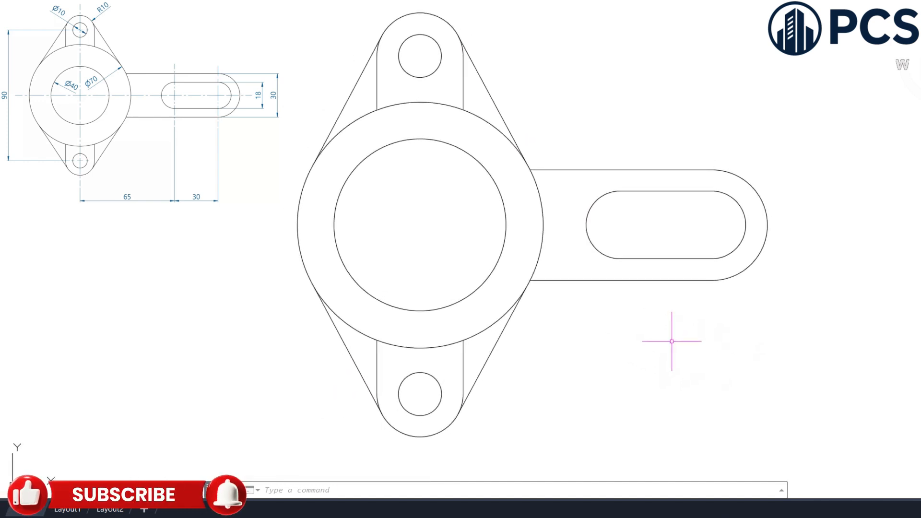